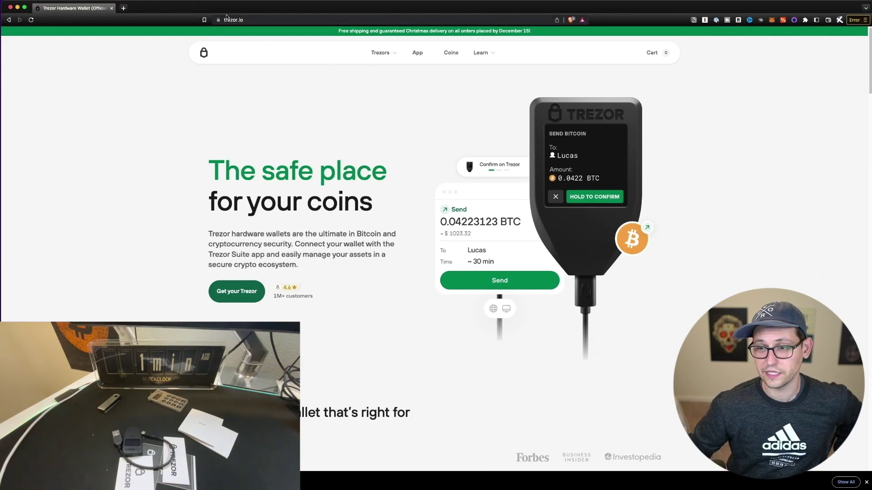
- Launch Trezor Suite for web in a new tab from the trezor.io App menu
{"action": "left_click", "coordinate": [421, 52]}
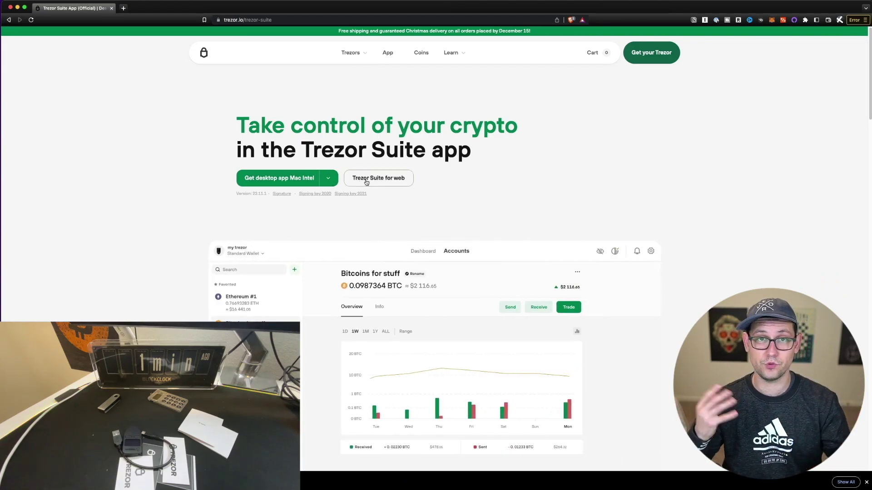
{"action": "left_click", "coordinate": [367, 181]}
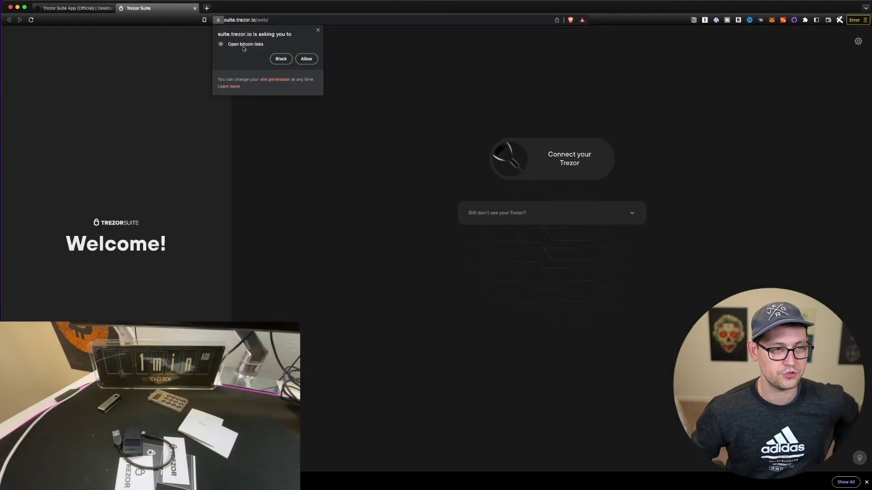
- Allow the site to open bitcoin links and confirm the anonymous data collection choice
{"action": "left_click", "coordinate": [306, 60]}
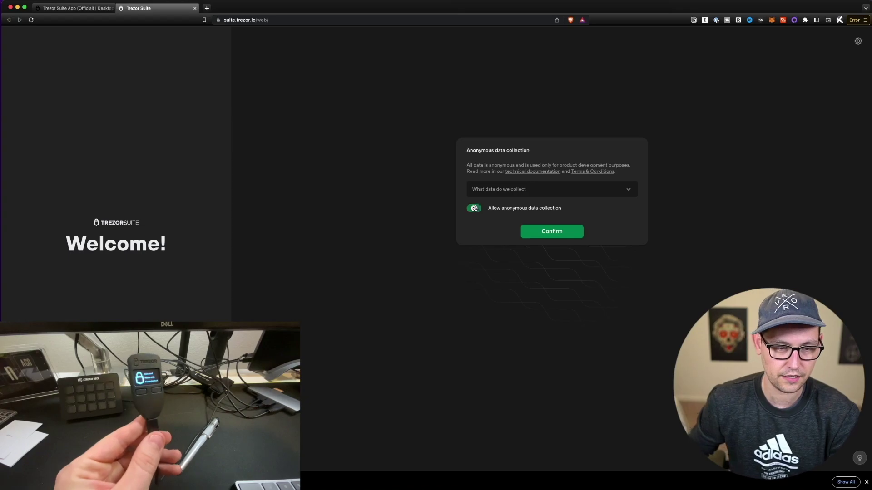
{"action": "left_click", "coordinate": [490, 190]}
- Review the Security check items: intact hologram, official reseller purchase, and untampered package
{"action": "left_click", "coordinate": [552, 276]}
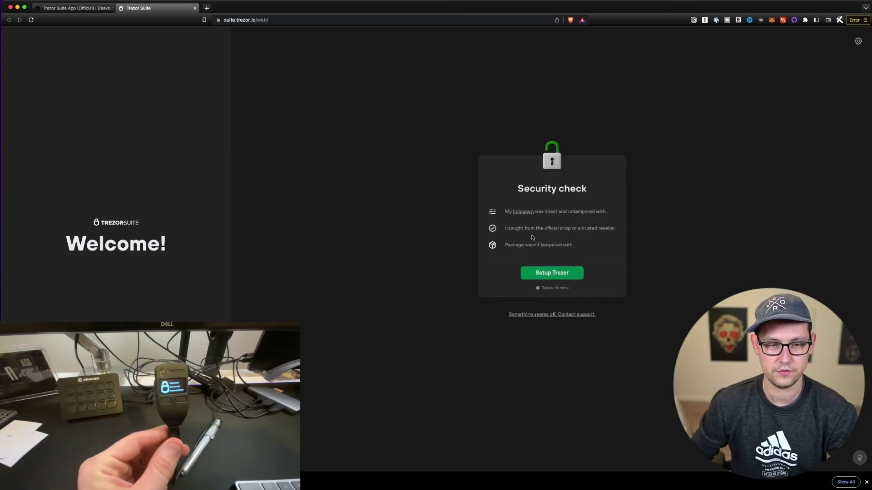
{"action": "left_click_drag", "start_coordinate": [517, 188], "coordinate": [604, 186]}
{"action": "left_click", "coordinate": [492, 213]}
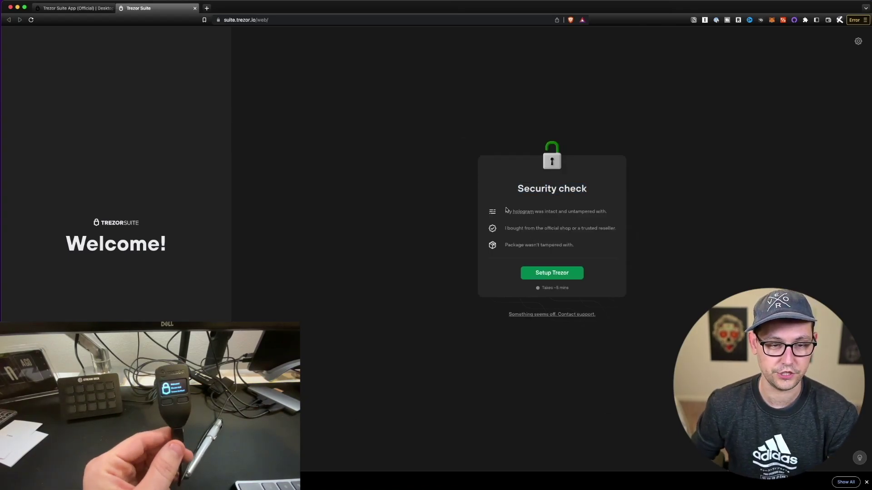
{"action": "left_click_drag", "start_coordinate": [505, 211], "coordinate": [603, 212]}
{"action": "left_click", "coordinate": [600, 212]}
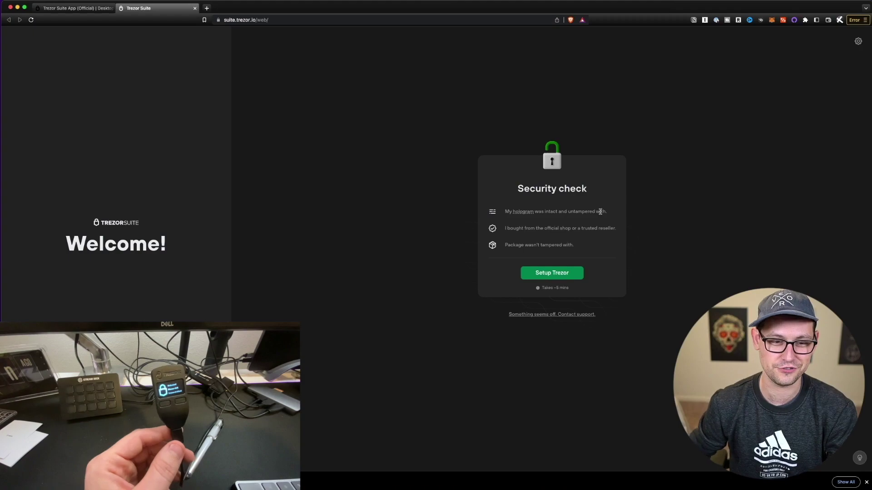
{"action": "left_click_drag", "start_coordinate": [504, 212], "coordinate": [589, 214]}
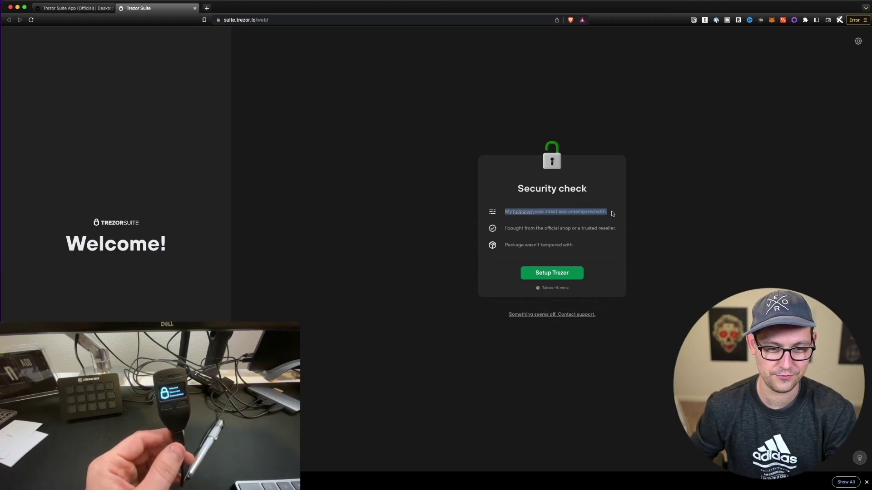
{"action": "triple_click", "coordinate": [530, 227]}
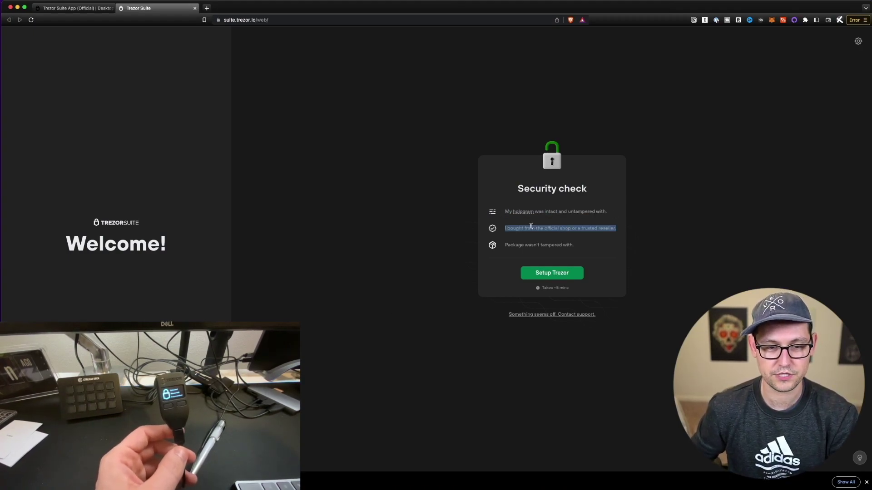
{"action": "triple_click", "coordinate": [532, 245]}
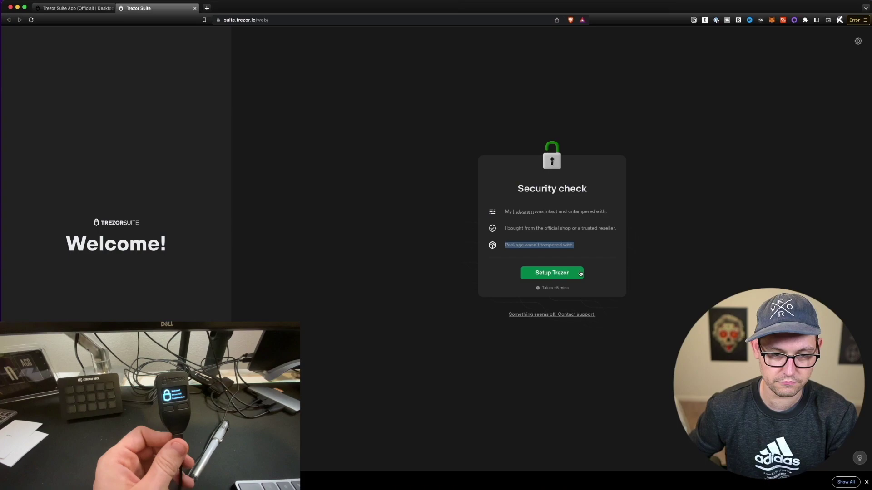
- Begin Trezor setup, install firmware 1.11.2, and continue once the firmware is ready
{"action": "left_click", "coordinate": [555, 272]}
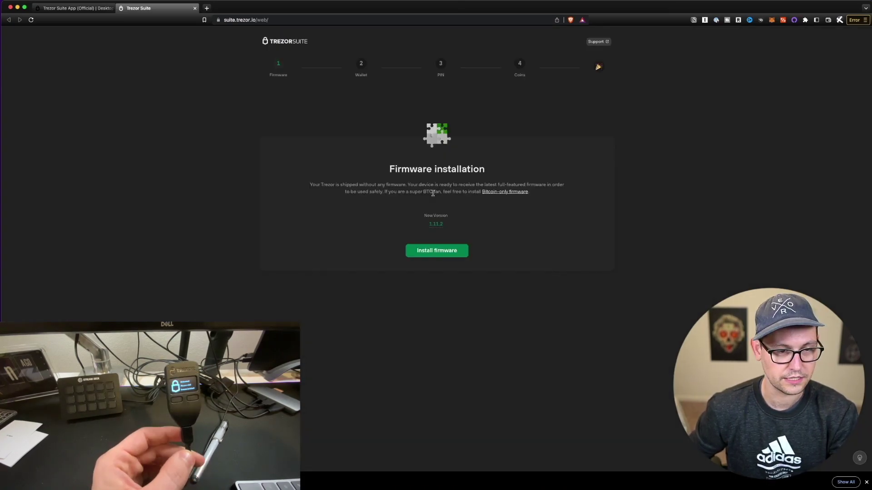
{"action": "left_click", "coordinate": [440, 256]}
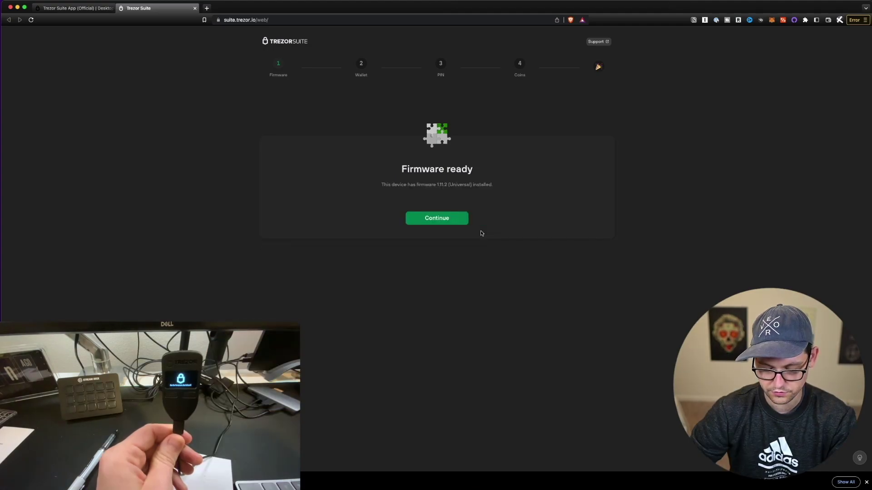
{"action": "left_click", "coordinate": [438, 219]}
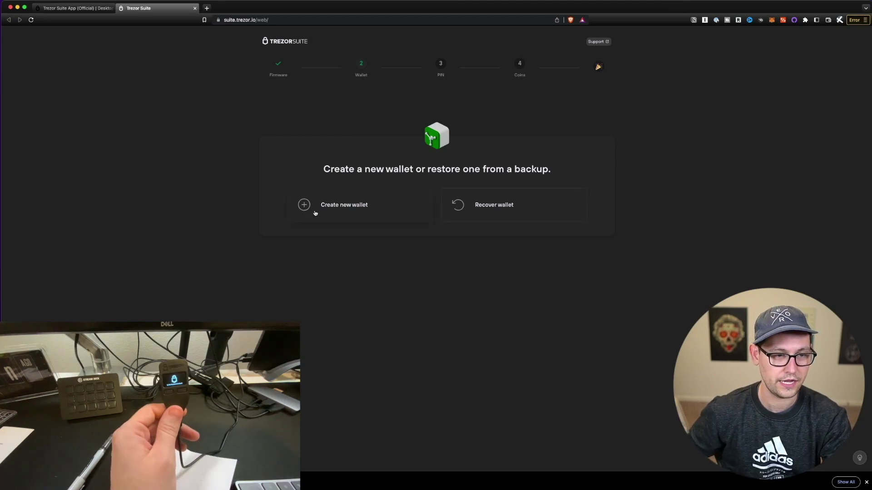
- Create a new wallet with a standard seed backup and bring up the Create backup instructions
{"action": "left_click", "coordinate": [358, 209]}
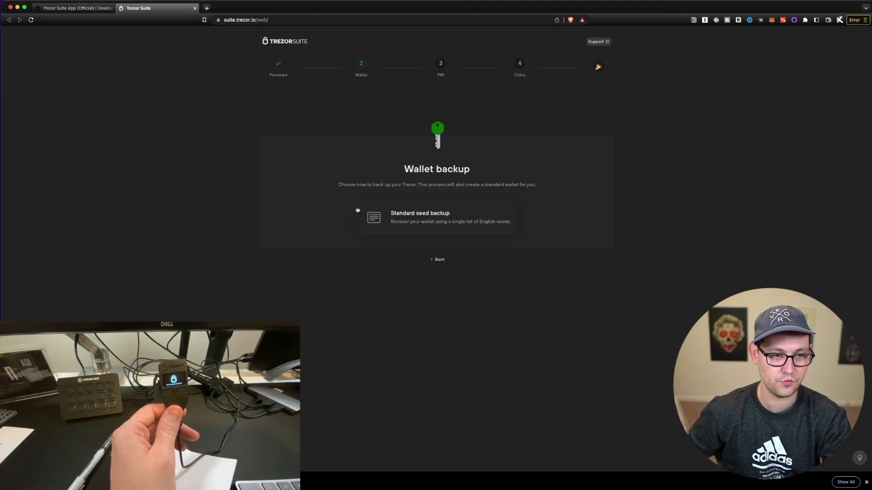
{"action": "left_click", "coordinate": [422, 223]}
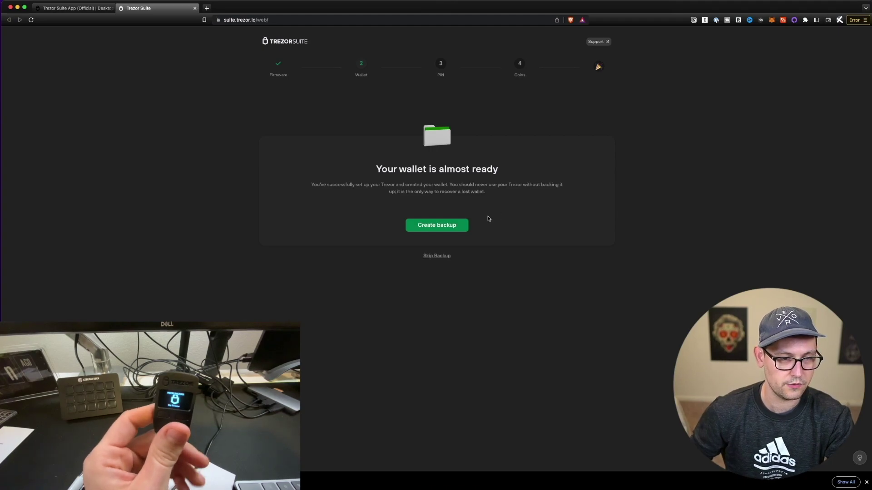
{"action": "left_click", "coordinate": [438, 228]}
{"action": "left_click_drag", "start_coordinate": [322, 185], "coordinate": [549, 197]}
- Tick the three backup cards: check in device settings, never photograph it, keep it secret
{"action": "left_click", "coordinate": [549, 197]}
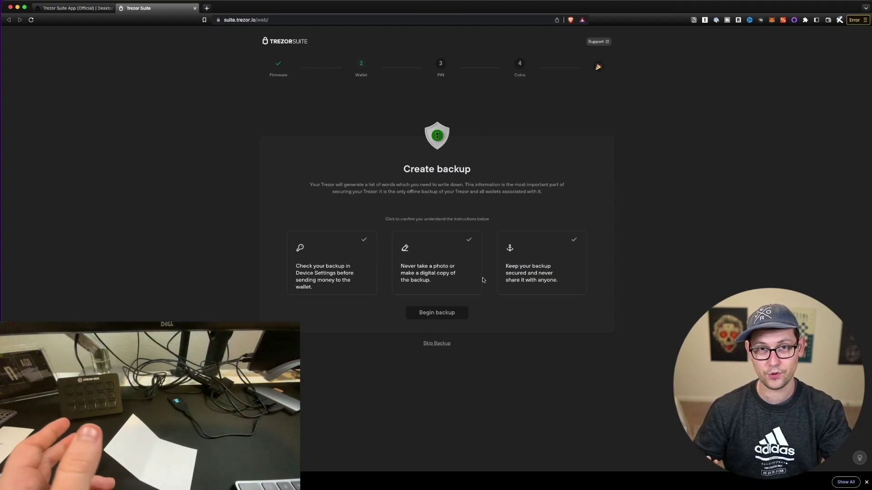
{"action": "left_click", "coordinate": [360, 285]}
{"action": "left_click", "coordinate": [421, 274]}
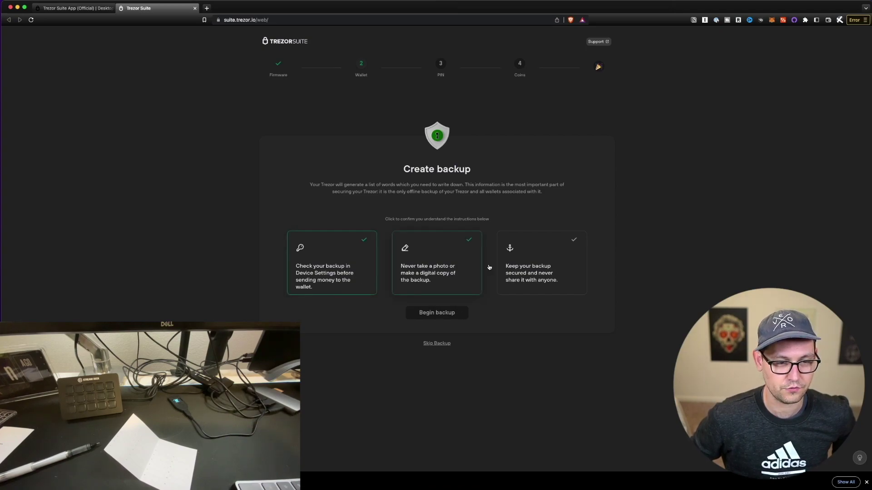
{"action": "left_click", "coordinate": [567, 270]}
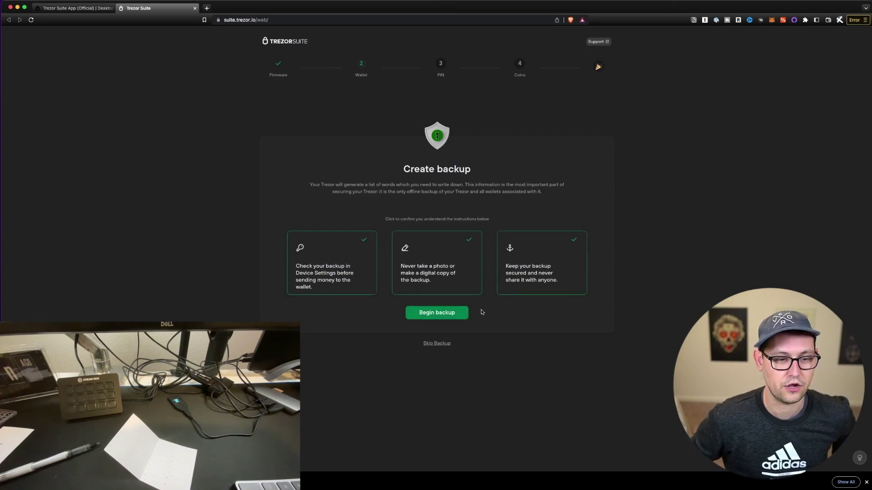
- Start the recovery seed backup and write down the words shown on the Trezor
{"action": "left_click", "coordinate": [444, 314]}
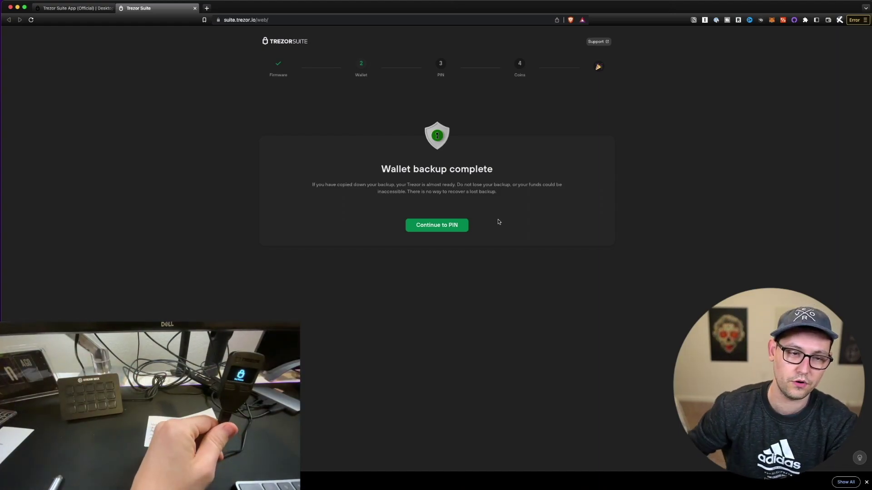
- Choose a new device PIN on the keypad and submit it
{"action": "left_click", "coordinate": [438, 229]}
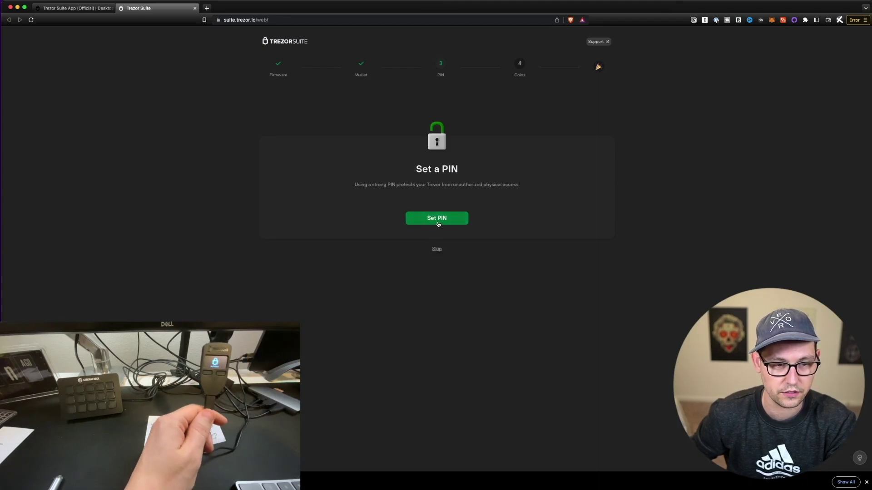
{"action": "left_click", "coordinate": [437, 223]}
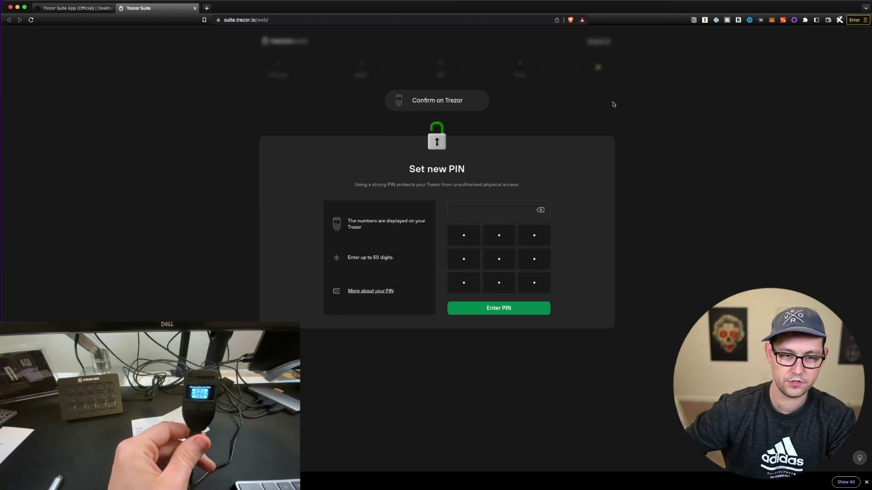
{"action": "left_click", "coordinate": [489, 252]}
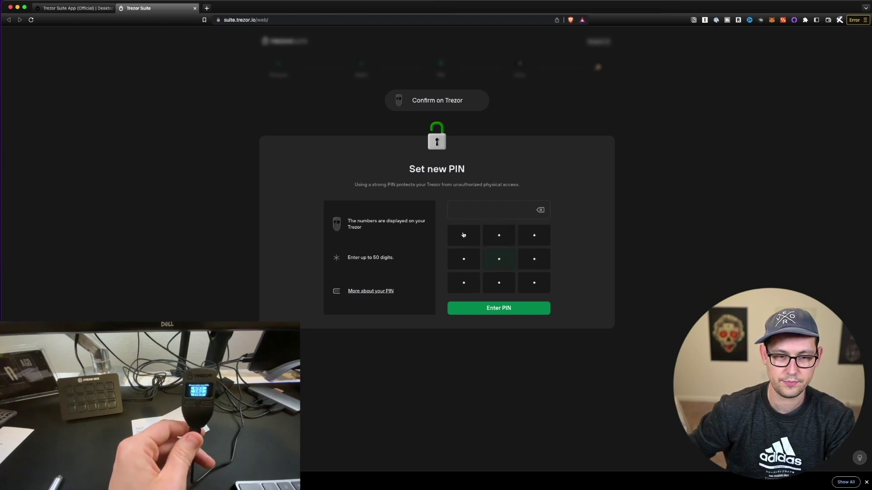
{"action": "left_click", "coordinate": [464, 236]}
{"action": "left_click", "coordinate": [465, 258]}
{"action": "left_click", "coordinate": [464, 281]}
{"action": "left_click", "coordinate": [531, 282]}
{"action": "left_click", "coordinate": [499, 258]}
{"action": "left_click", "coordinate": [528, 238]}
{"action": "left_click", "coordinate": [531, 259]}
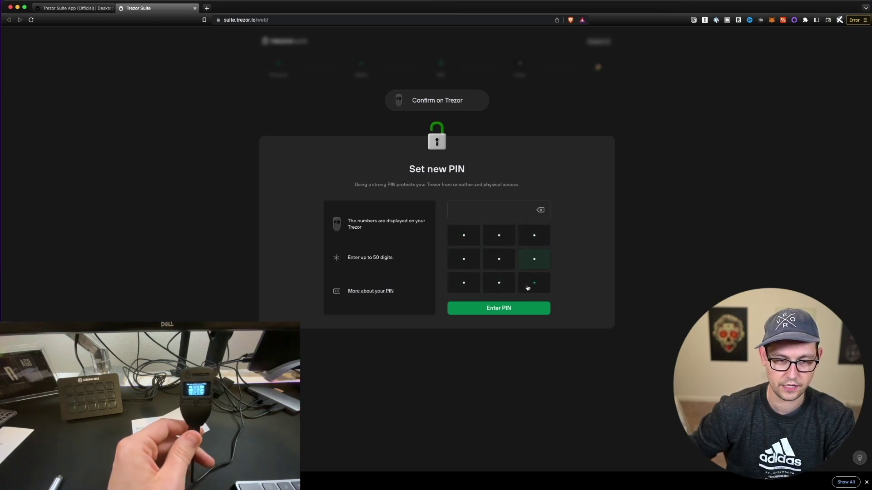
{"action": "left_click", "coordinate": [531, 284]}
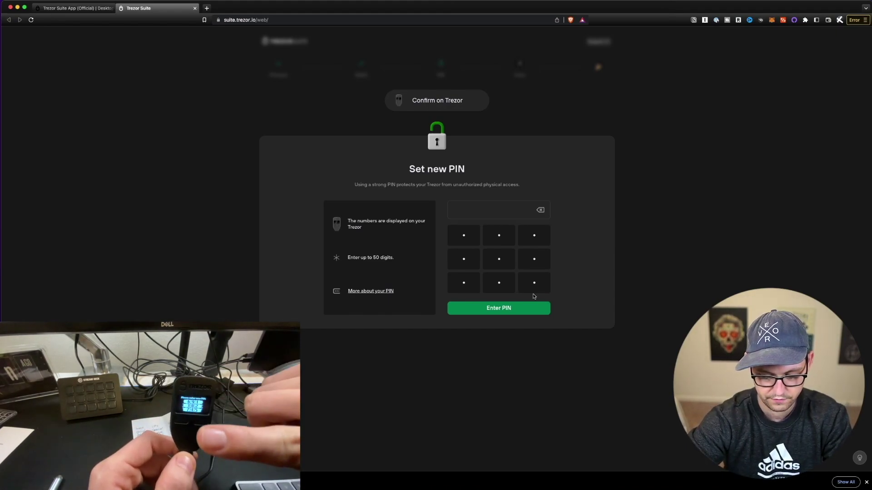
{"action": "left_click", "coordinate": [543, 236]}
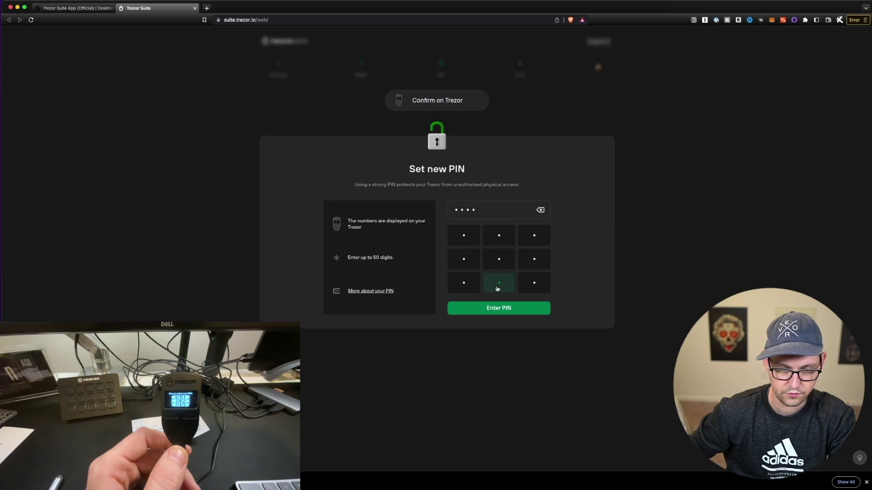
{"action": "left_click", "coordinate": [493, 310]}
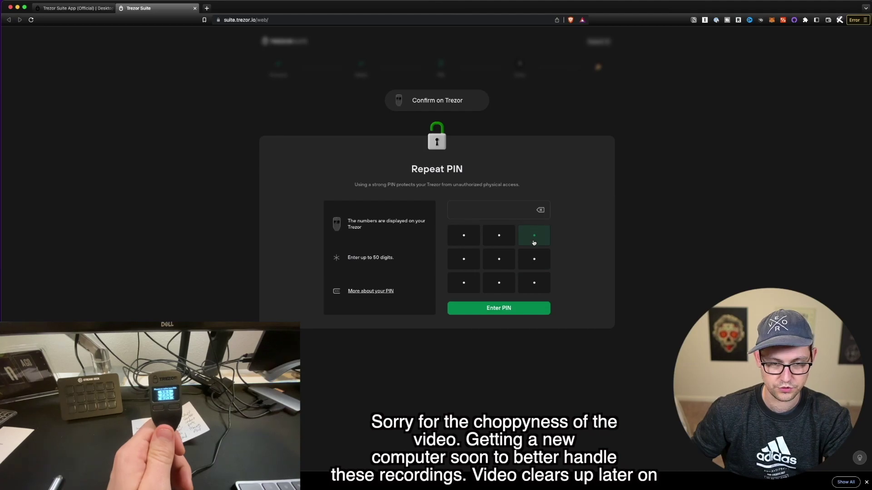
- Re-enter the PIN to confirm it and accept the PIN set screen
{"action": "left_click", "coordinate": [499, 283]}
{"action": "left_click", "coordinate": [539, 283]}
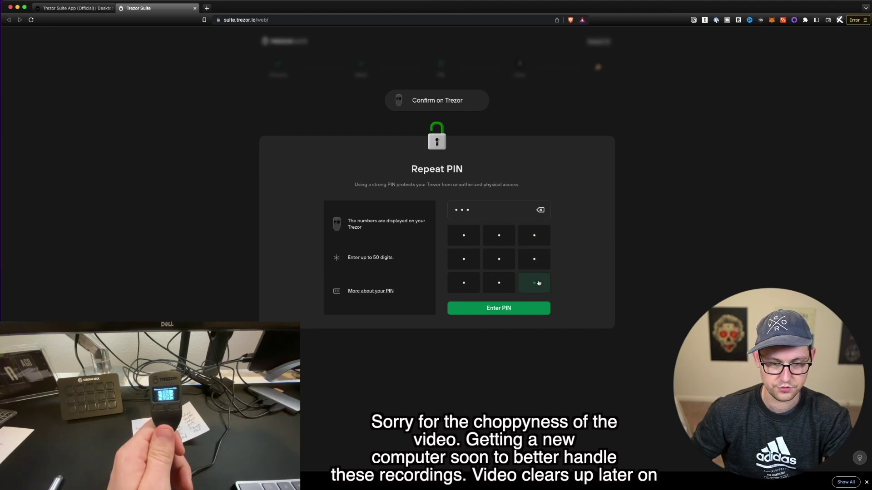
{"action": "left_click", "coordinate": [499, 267]}
{"action": "left_click", "coordinate": [502, 307]}
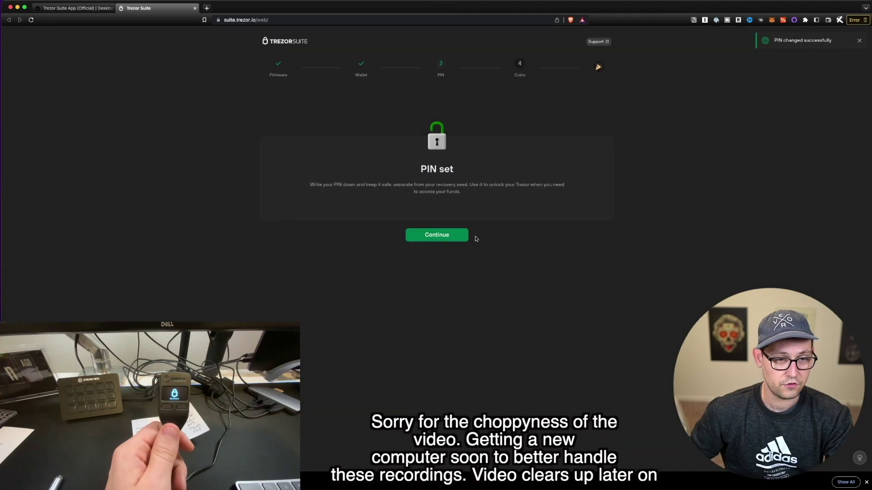
{"action": "left_click", "coordinate": [451, 241]}
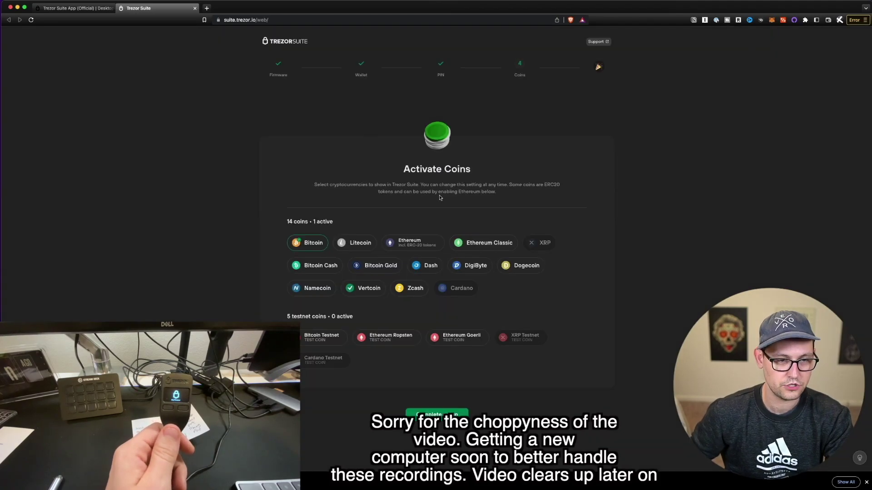
- Activate Ethereum and Vertcoin alongside Bitcoin and finish the coin selection
{"action": "left_click", "coordinate": [409, 243]}
{"action": "left_click", "coordinate": [364, 287]}
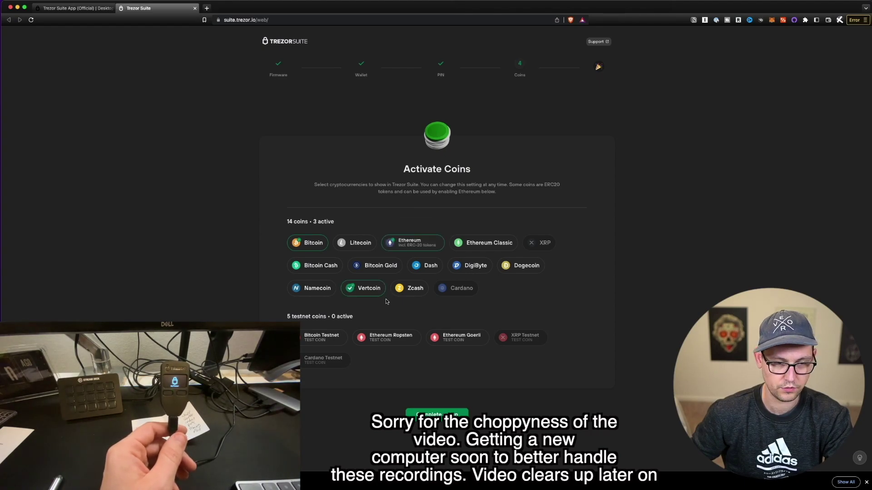
{"action": "left_click", "coordinate": [437, 414]}
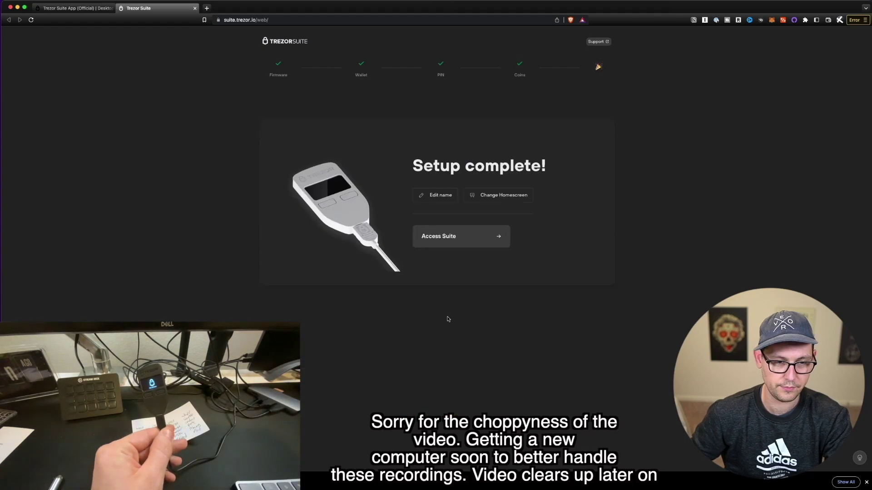
- Rename the device to 'Trezor Demo', removing the stray trailing letter
{"action": "left_click", "coordinate": [437, 195]}
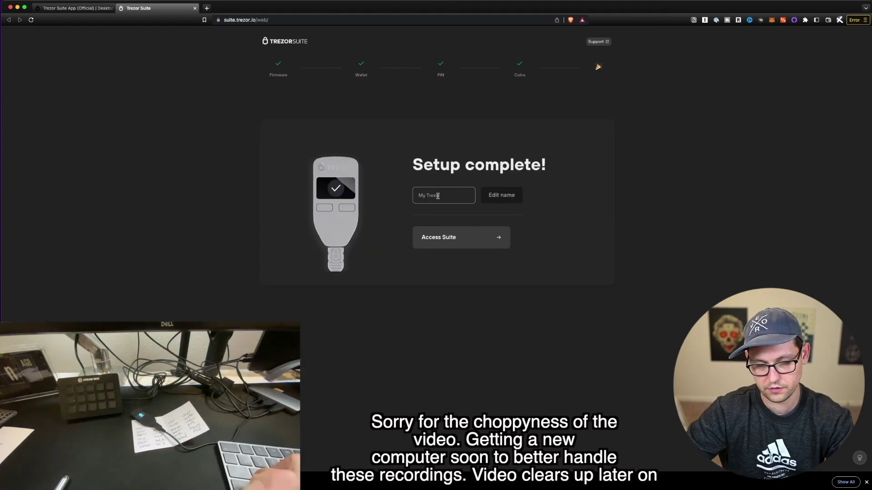
{"action": "type", "text": "Trezor Demo D"}
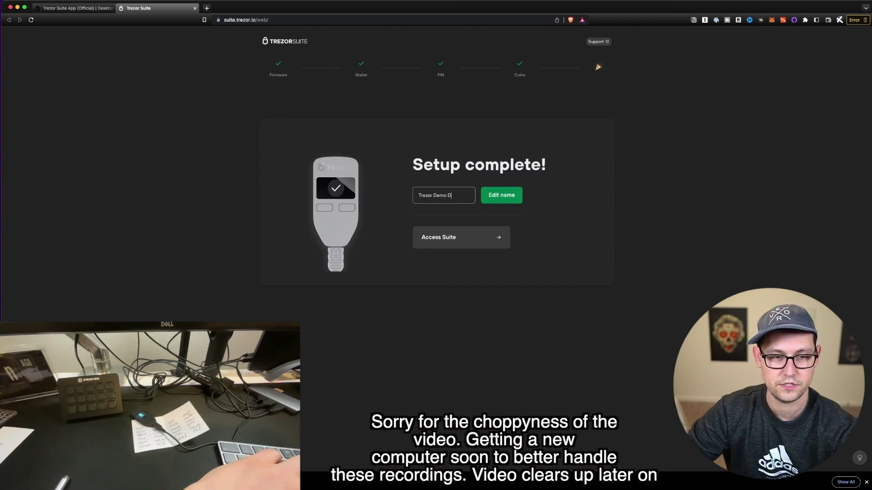
{"action": "key", "text": "BackSpace"}
{"action": "key", "text": "BackSpace"}
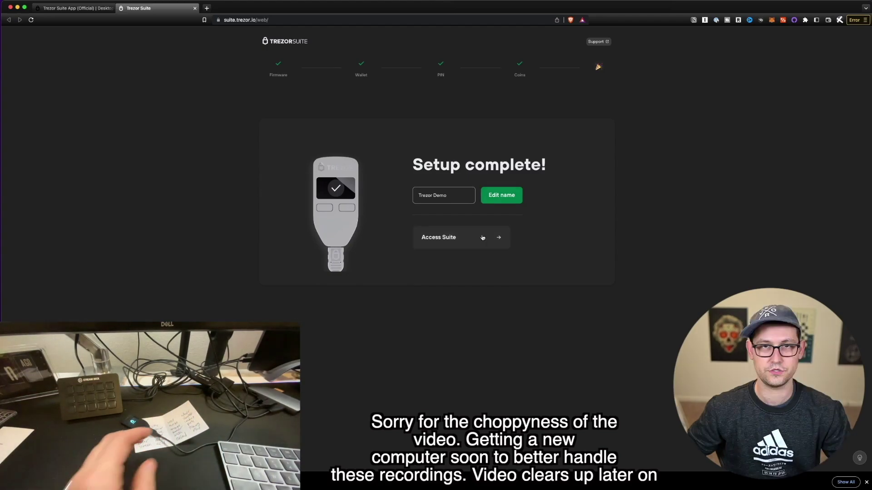
- Enter Suite with the standard wallet, no passphrase, and open the empty Bitcoin #1 account
{"action": "left_click", "coordinate": [438, 235]}
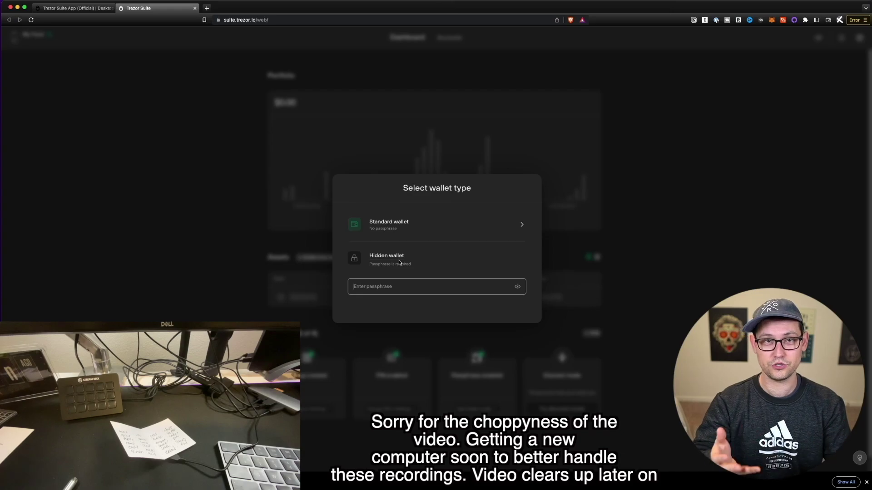
{"action": "mouse_move", "coordinate": [396, 264]}
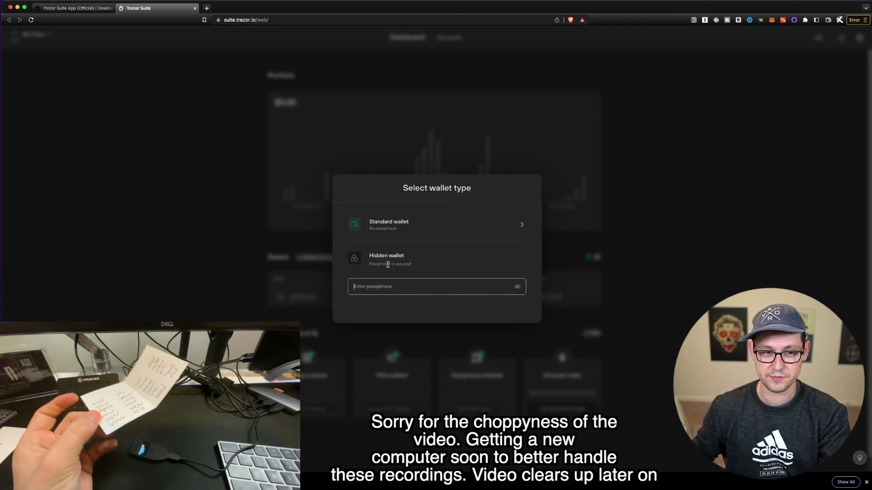
{"action": "left_click", "coordinate": [498, 230]}
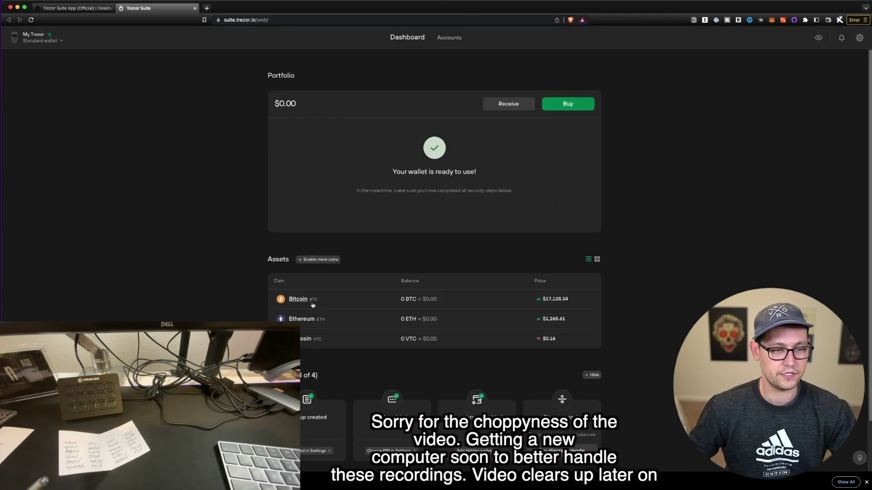
{"action": "left_click", "coordinate": [298, 299]}
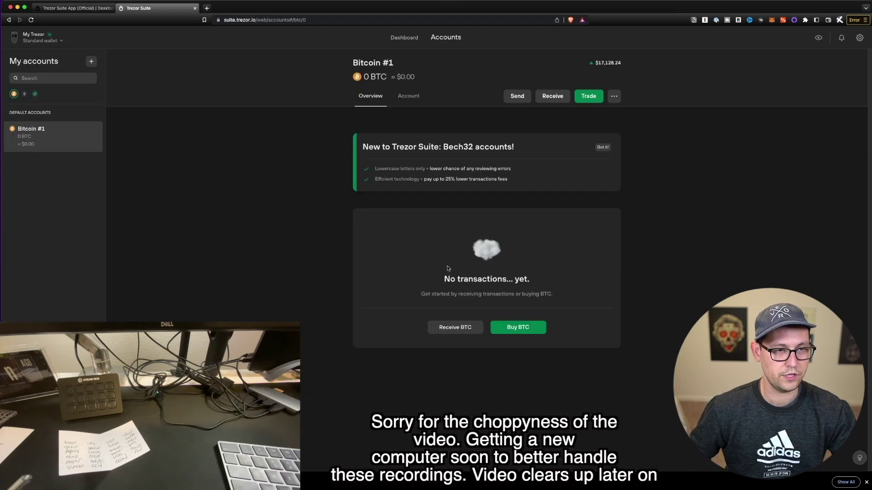
- Show the Bitcoin #1 receiving address in full, with its QR code
{"action": "left_click", "coordinate": [553, 97]}
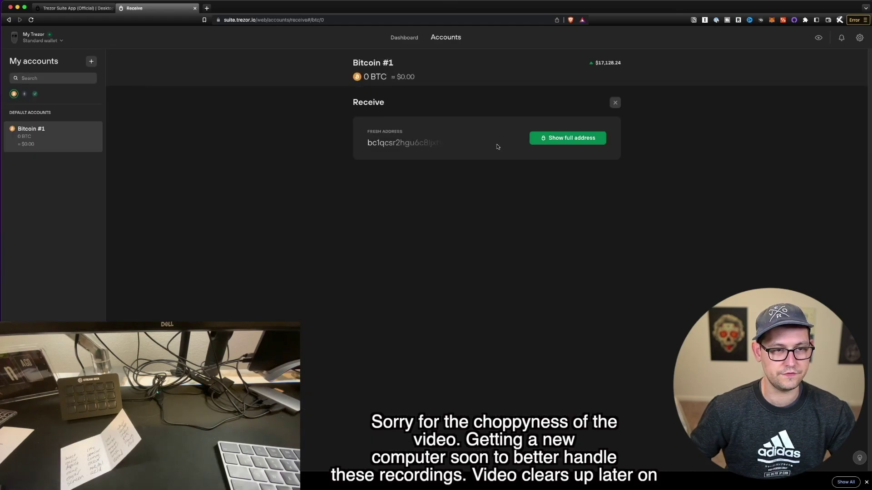
{"action": "left_click", "coordinate": [561, 143]}
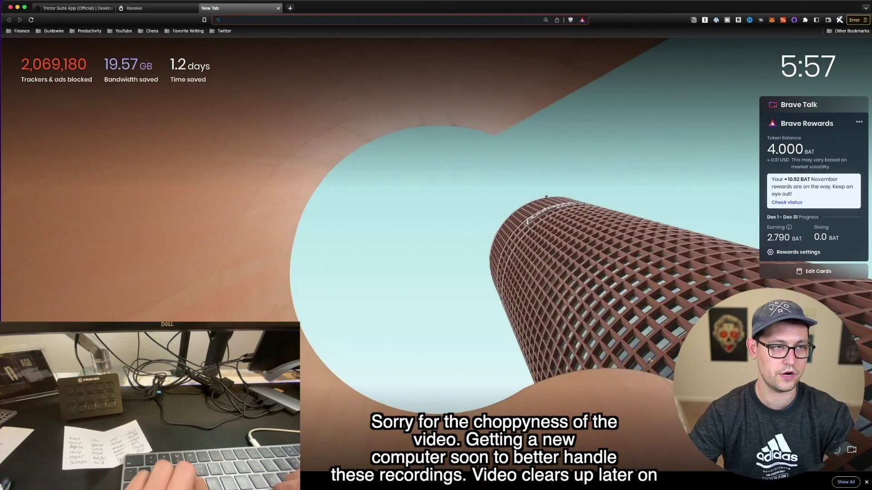
- Sign in at kraken.com/sign-in and pick Withdraw for the Bitcoin holding
{"action": "type", "text": "kraken.com/sign-in"}
{"action": "key", "text": "Return"}
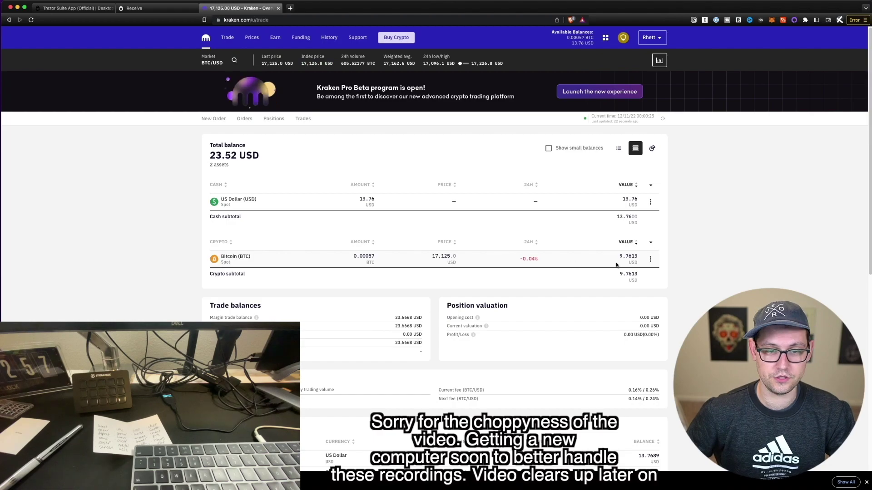
{"action": "left_click", "coordinate": [650, 260]}
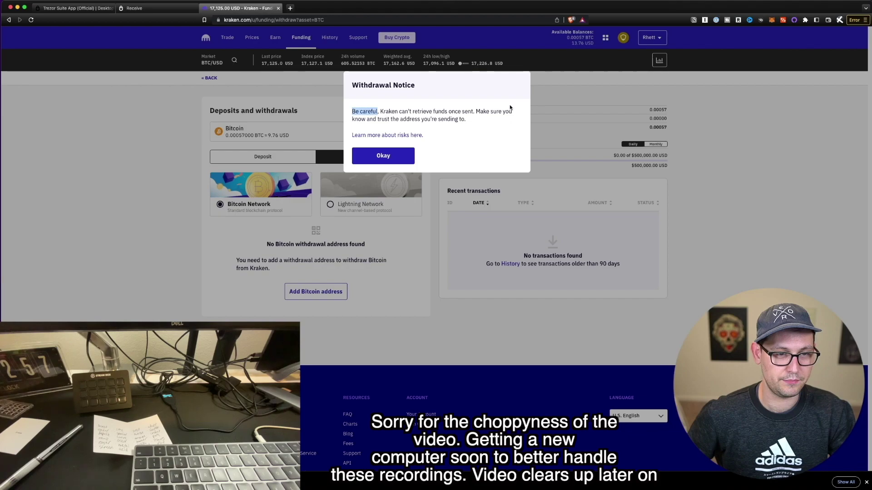
- Dismiss Kraken's withdrawal notice
{"action": "left_click_drag", "start_coordinate": [510, 108], "coordinate": [467, 119]}
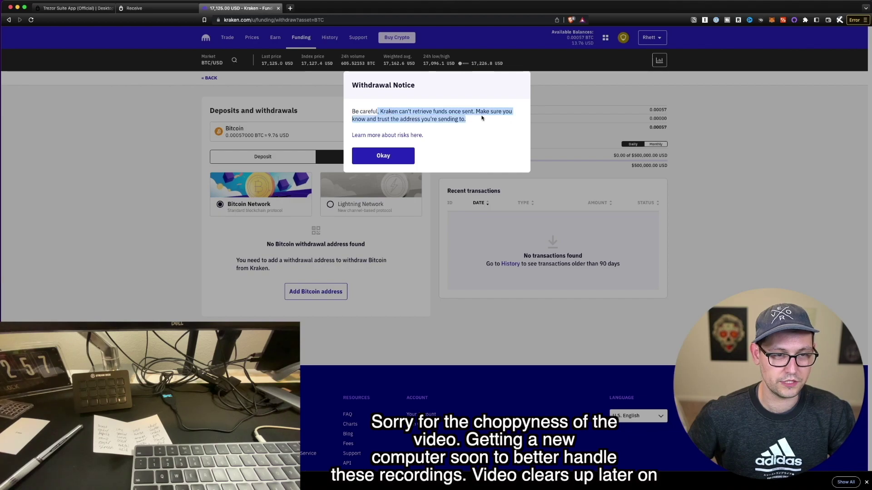
{"action": "left_click", "coordinate": [444, 108]}
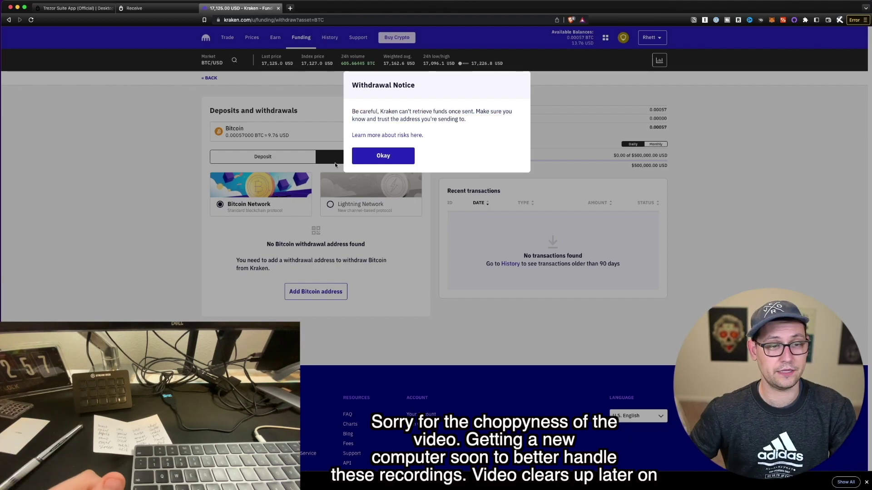
{"action": "left_click", "coordinate": [399, 155]}
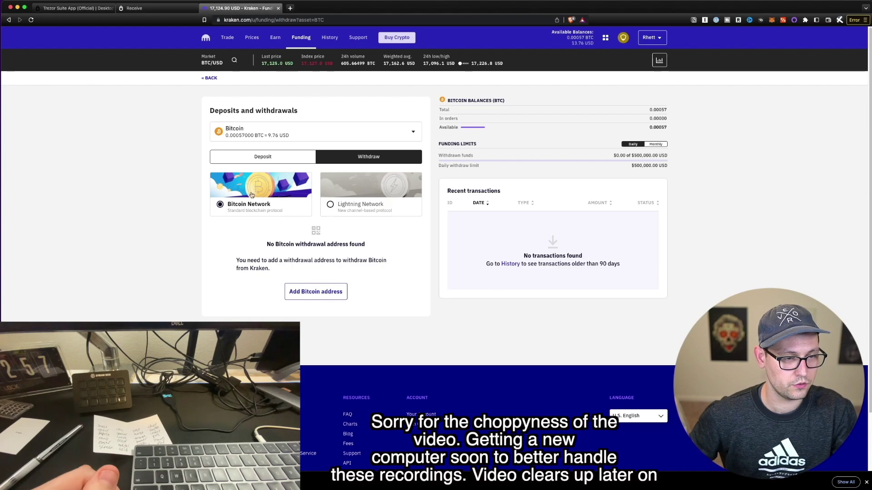
- Save the Trezor receiving address as a new Bitcoin withdrawal address labelled 'Trezor YouTube Demo'
{"action": "left_click", "coordinate": [310, 295]}
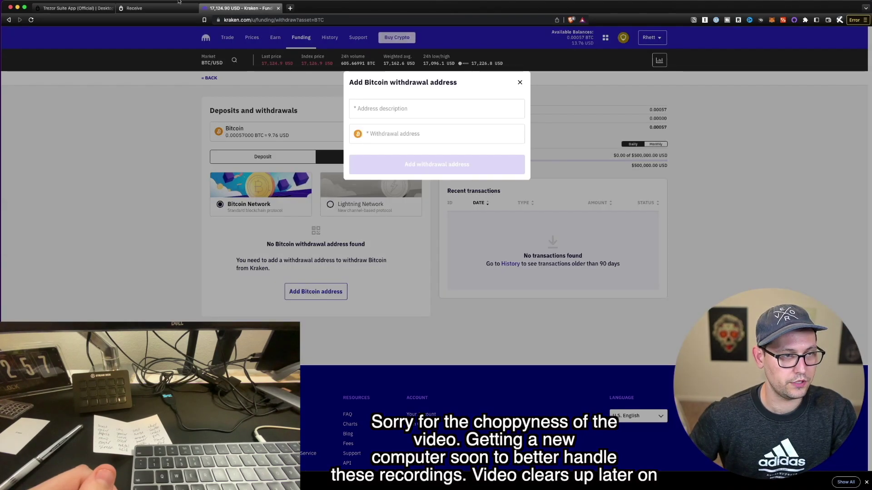
{"action": "left_click", "coordinate": [383, 113]}
{"action": "type", "text": "Tre"}
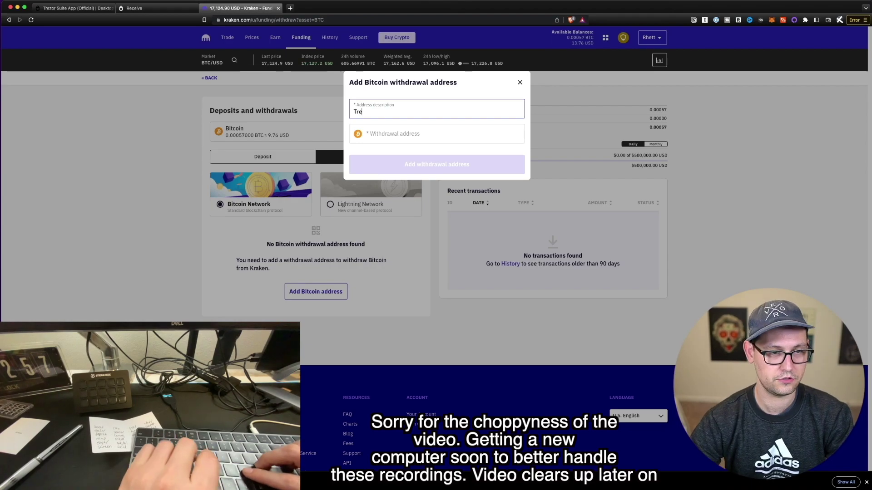
{"action": "type", "text": "zor YouTube Demo De"}
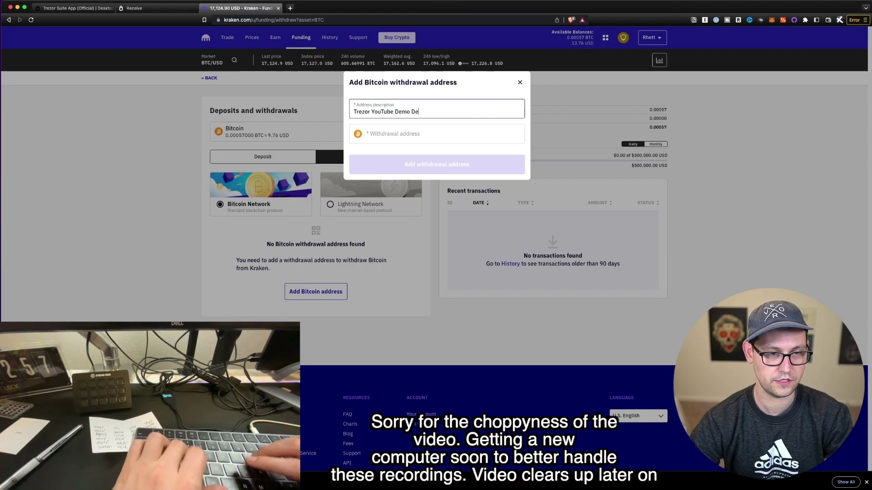
{"action": "key", "text": "ctrl+shift+Tab"}
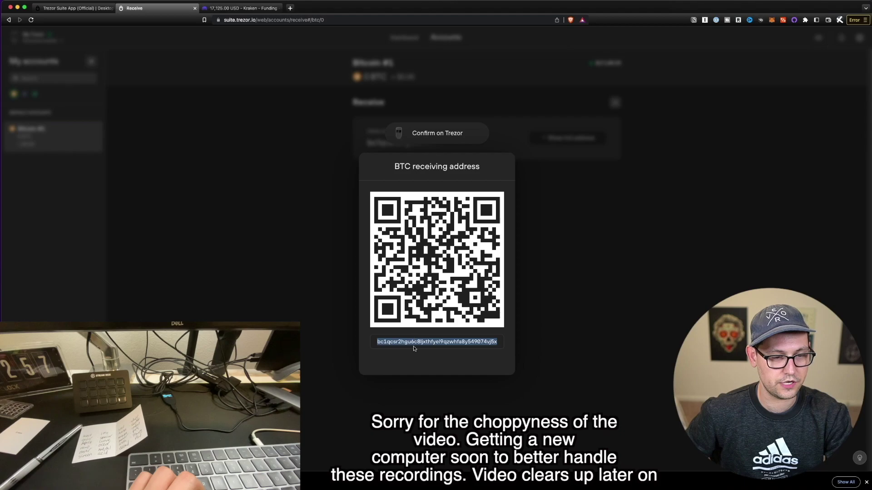
{"action": "right_click", "coordinate": [414, 348]}
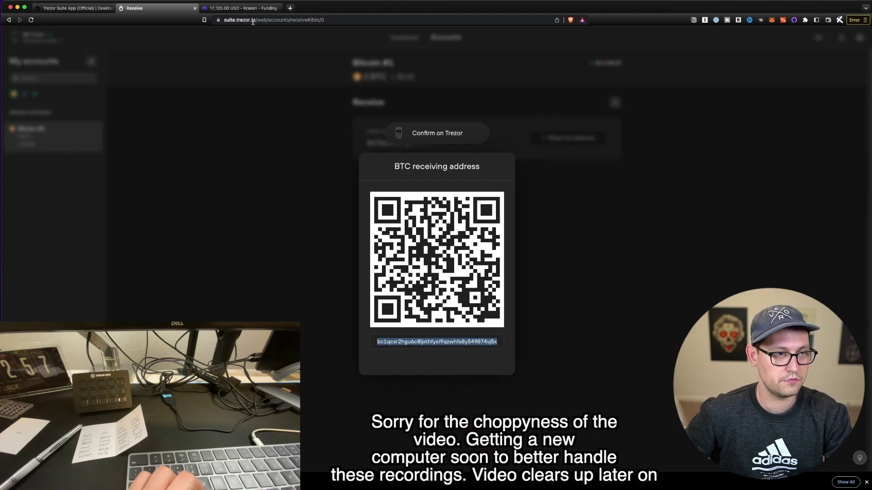
{"action": "left_click", "coordinate": [248, 8]}
{"action": "right_click", "coordinate": [373, 139]}
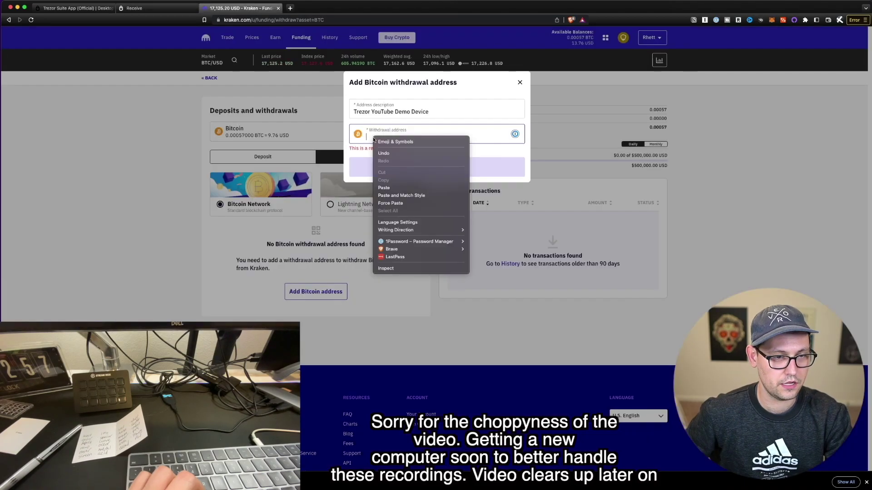
{"action": "left_click", "coordinate": [386, 187]}
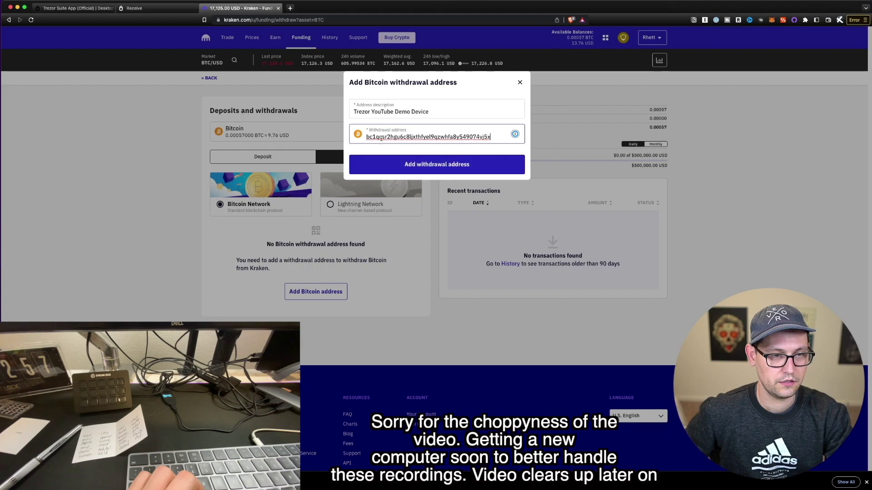
{"action": "left_click", "coordinate": [427, 167]}
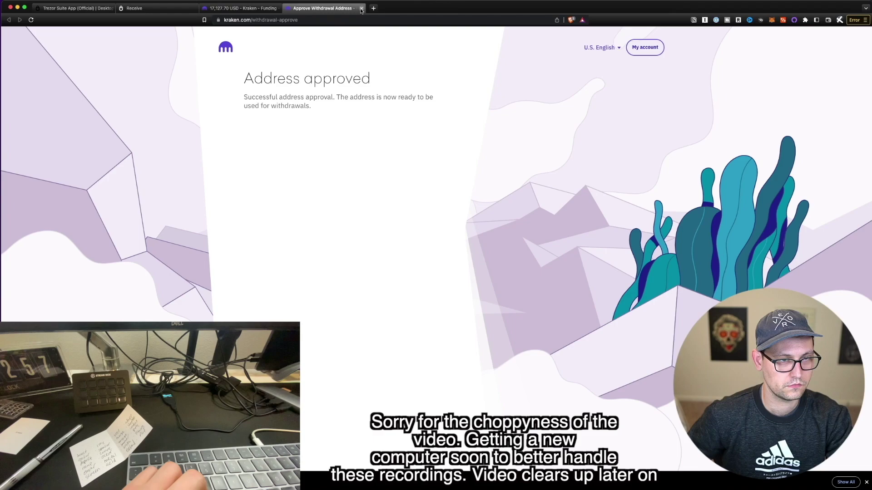
- Withdraw the full 0.00056 BTC balance to the Trezor address and confirm it
{"action": "left_click", "coordinate": [254, 9]}
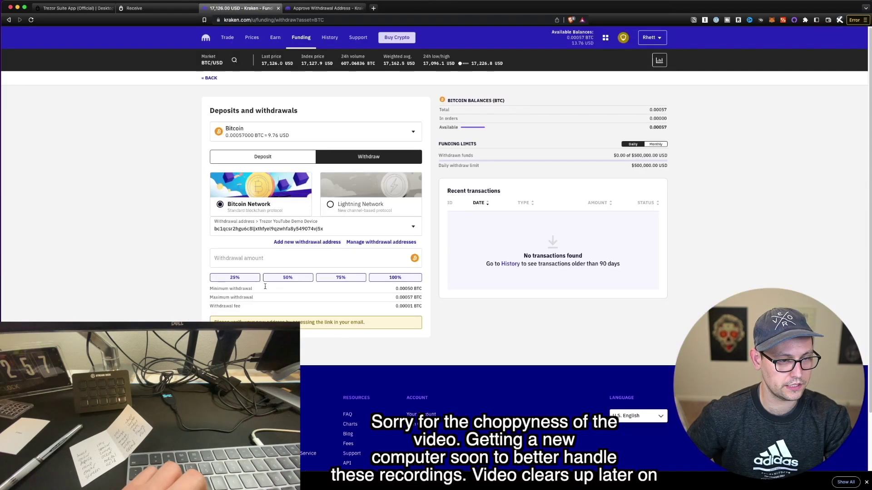
{"action": "left_click", "coordinate": [385, 281]}
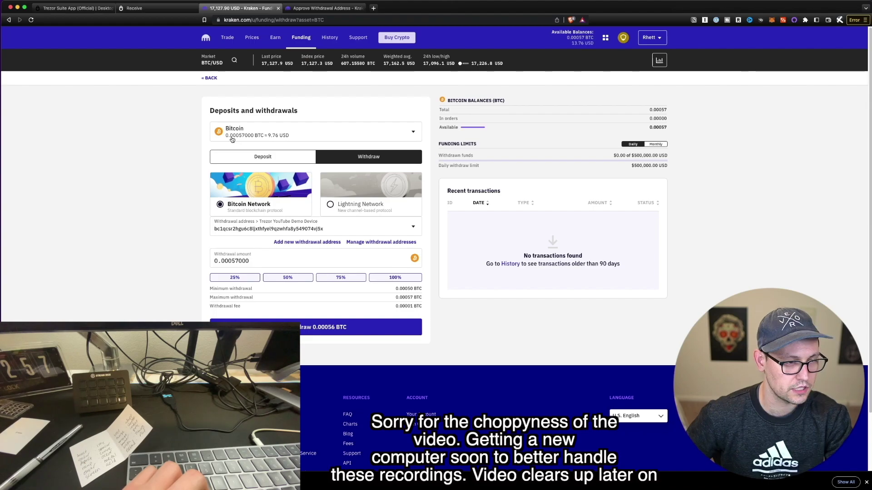
{"action": "left_click", "coordinate": [331, 333]}
{"action": "left_click", "coordinate": [509, 162]}
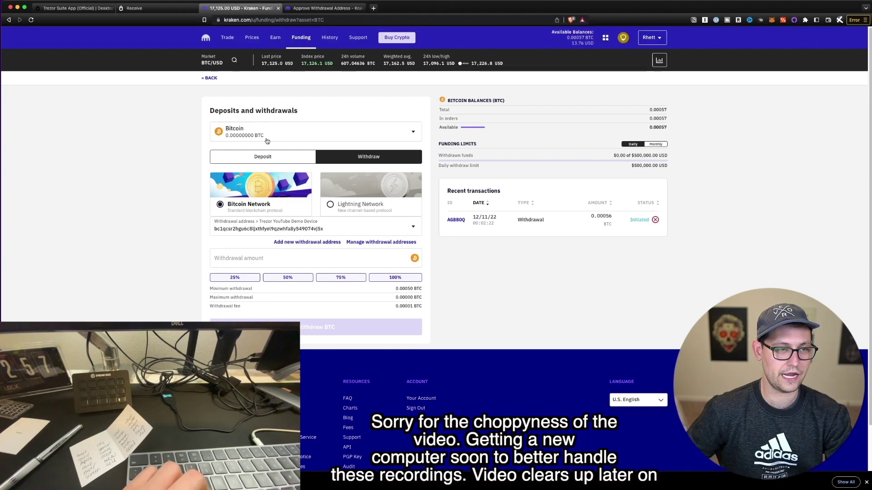
- Switch Bitcoin #1's amounts from sats to BTC, now showing 0.00055 BTC
{"action": "left_click", "coordinate": [174, 10]}
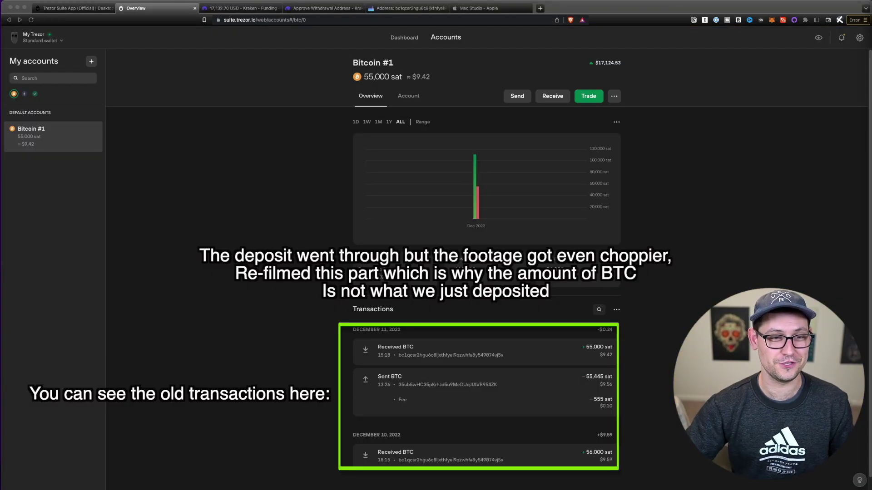
{"action": "left_click", "coordinate": [371, 83]}
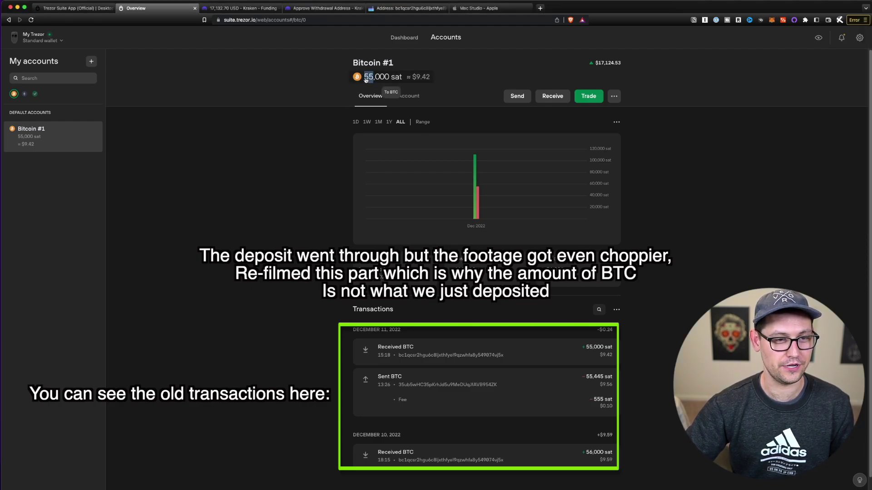
{"action": "left_click", "coordinate": [372, 79]}
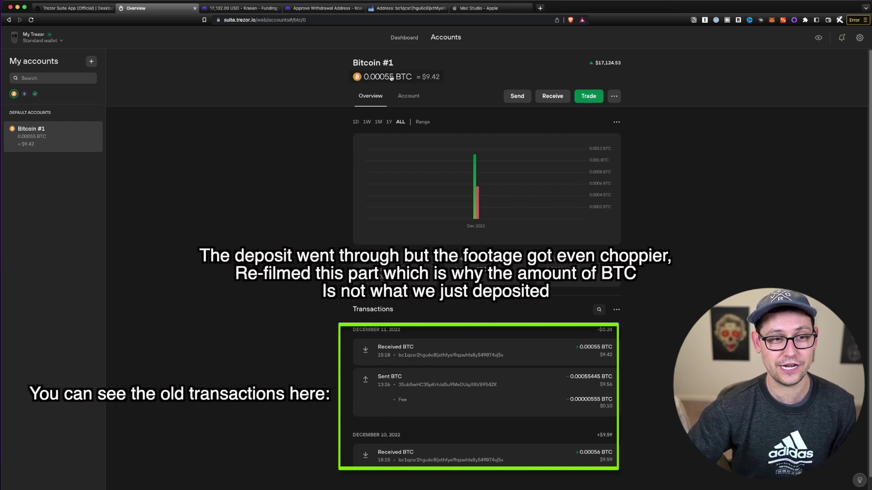
{"action": "mouse_move", "coordinate": [373, 65]}
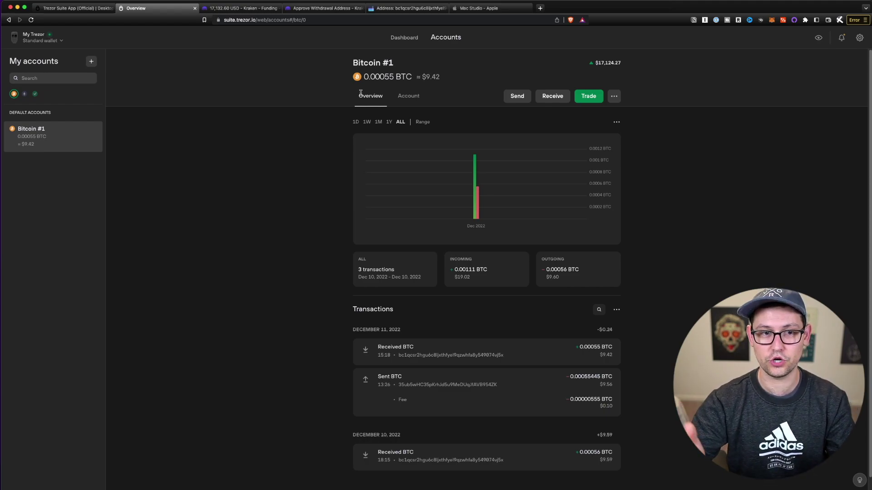
- Start a Bitcoin #1 send with Send max on, filling 0.0005467 BTC
{"action": "left_click", "coordinate": [518, 97]}
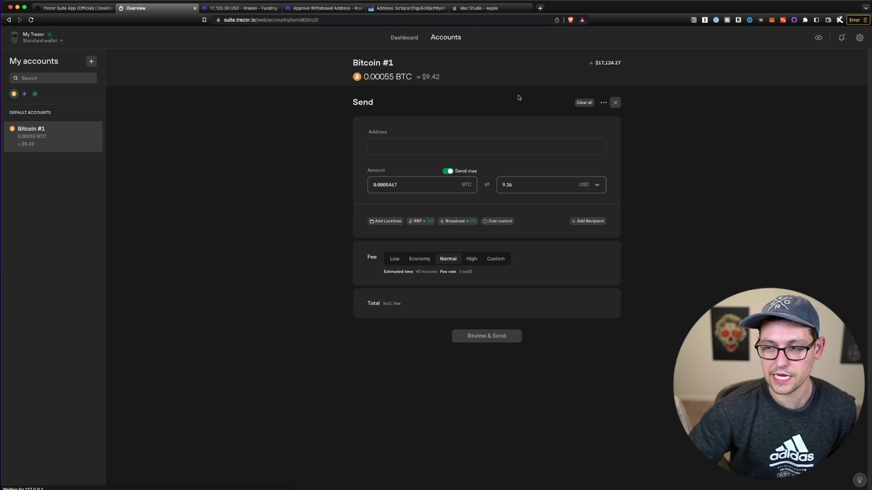
{"action": "left_click", "coordinate": [447, 172]}
{"action": "left_click", "coordinate": [447, 172]}
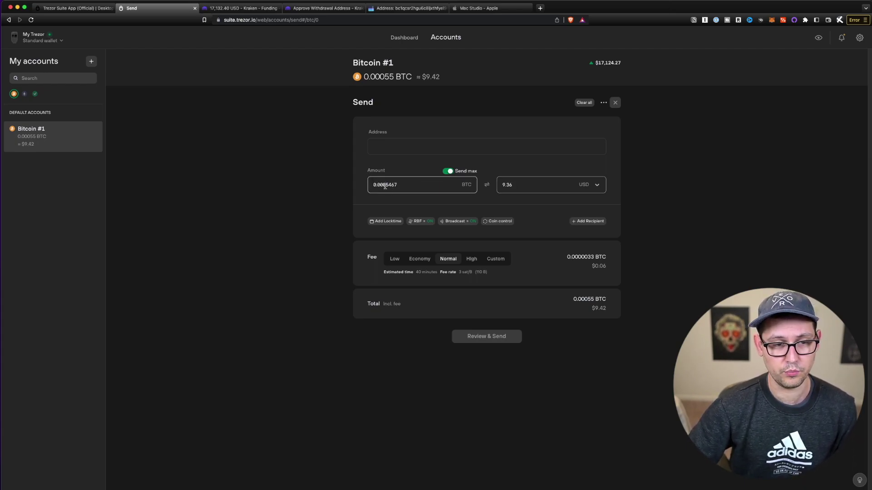
- Copy Kraken's BTC deposit address and paste it as the Trezor send recipient
{"action": "left_click", "coordinate": [260, 9]}
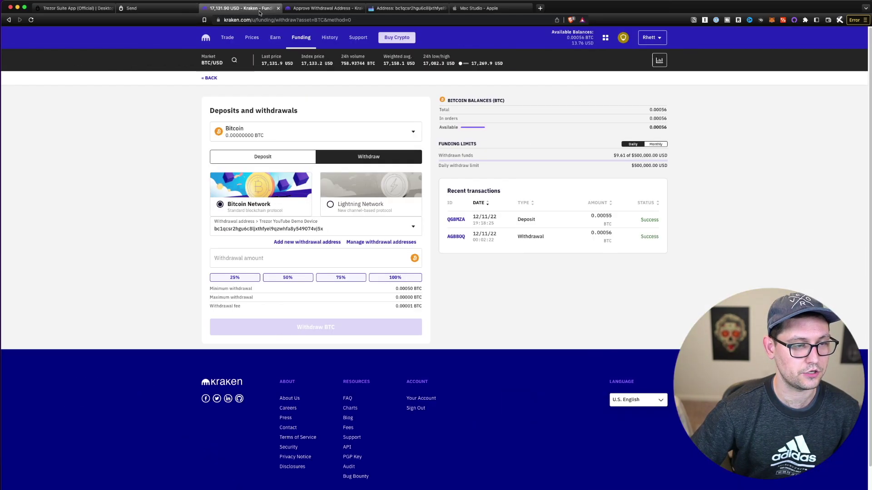
{"action": "left_click", "coordinate": [271, 158]}
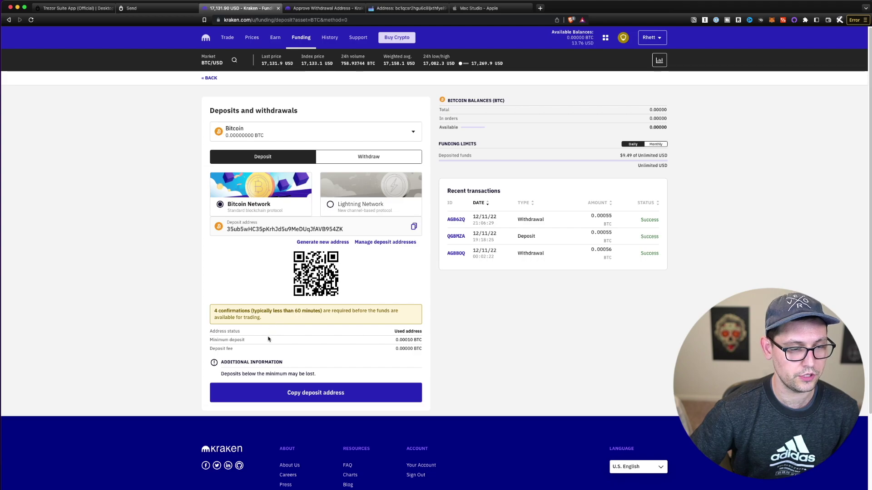
{"action": "left_click", "coordinate": [309, 392]}
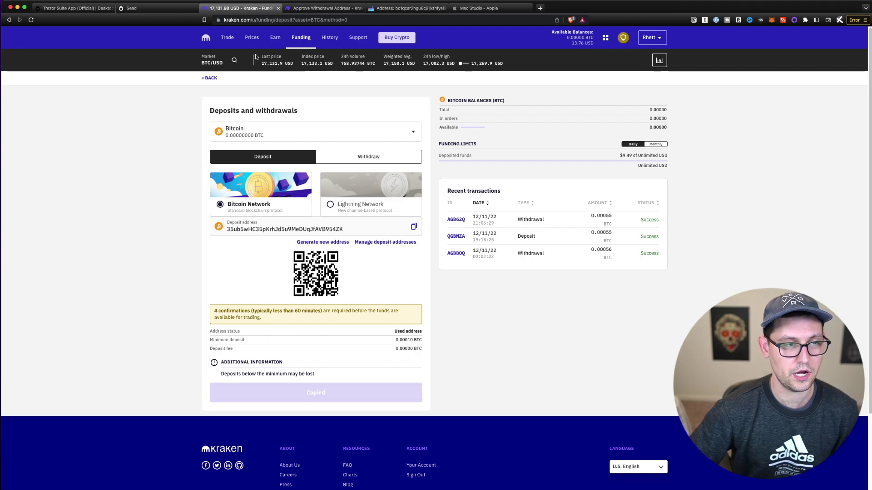
{"action": "left_click", "coordinate": [182, 9]}
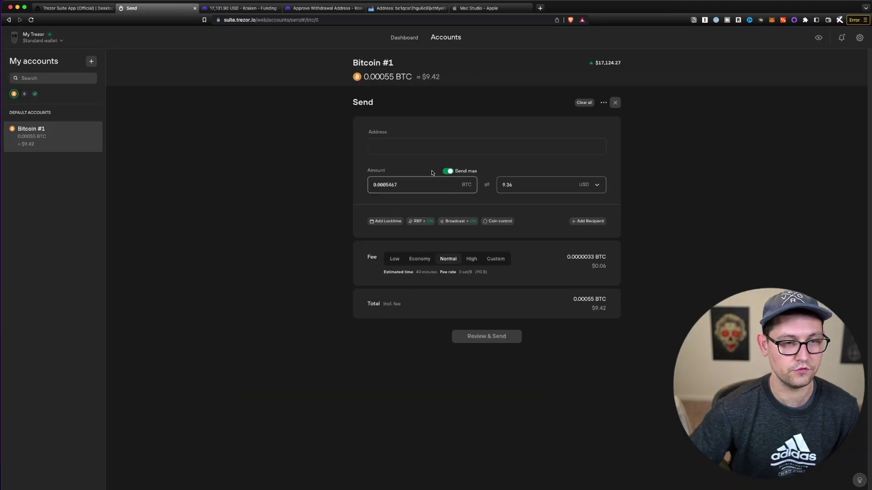
{"action": "key", "text": "super+v"}
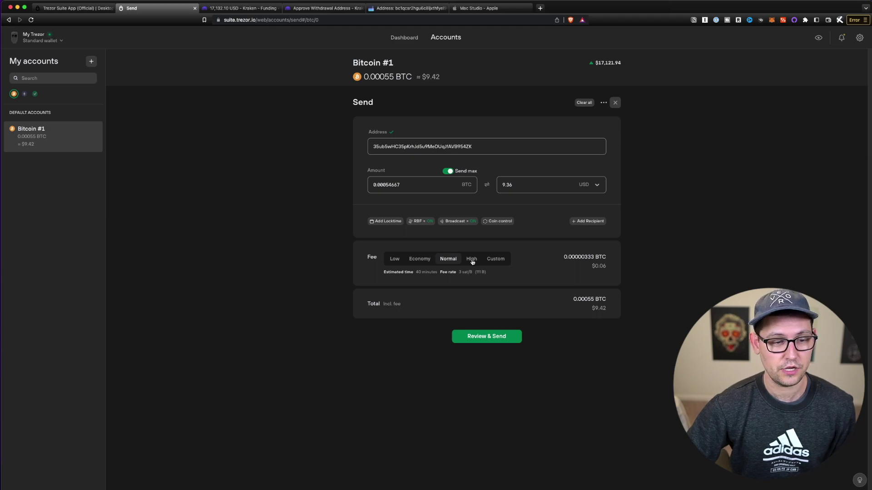
- Choose the High fee, review the send, and enter the Trezor PIN
{"action": "left_click", "coordinate": [472, 262]}
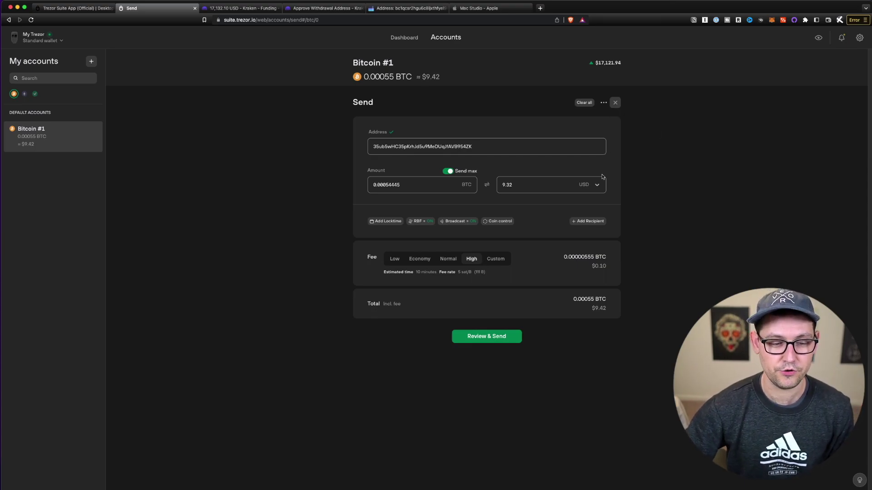
{"action": "left_click", "coordinate": [482, 342]}
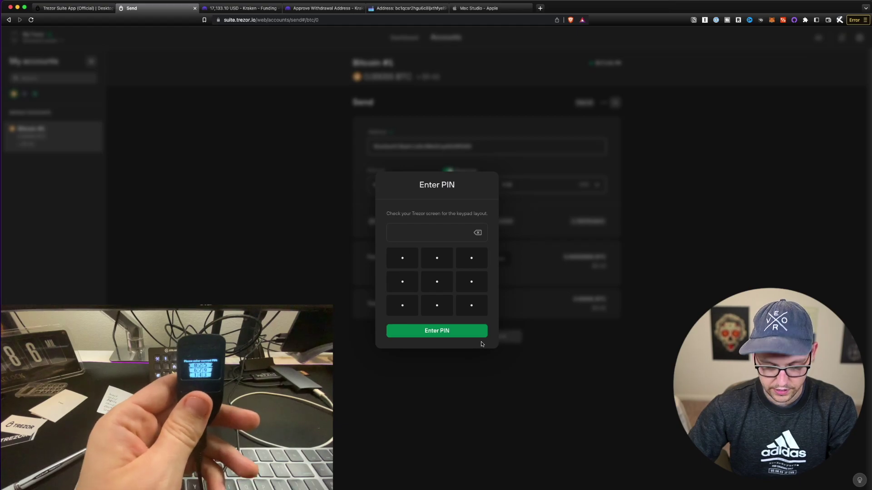
{"action": "left_click", "coordinate": [397, 303]}
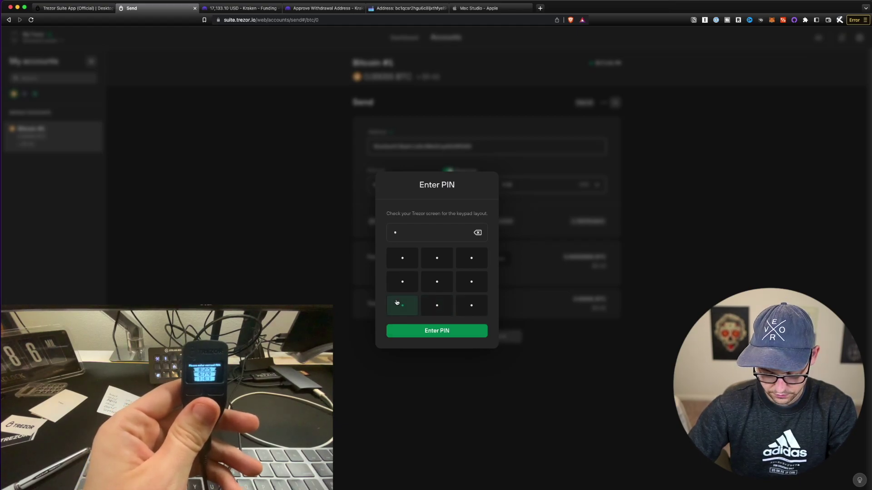
{"action": "left_click", "coordinate": [466, 291]}
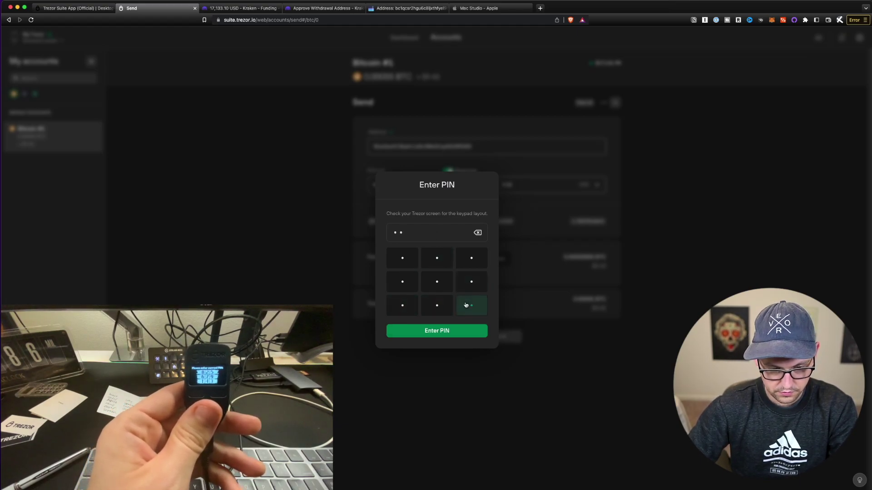
{"action": "left_click", "coordinate": [468, 304]}
{"action": "left_click", "coordinate": [434, 313]}
{"action": "key", "text": "Return"}
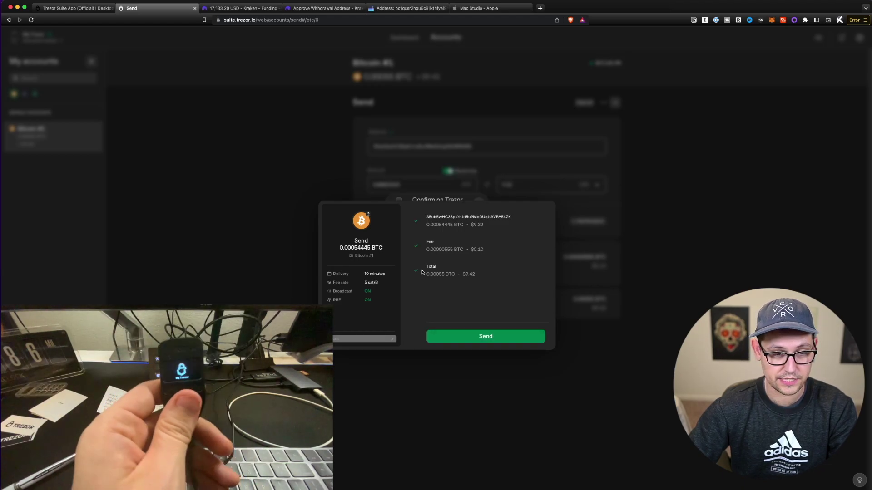
- Send 0.00054445 BTC to Kraken and check the deposit shows as Confirming
{"action": "left_click", "coordinate": [474, 337]}
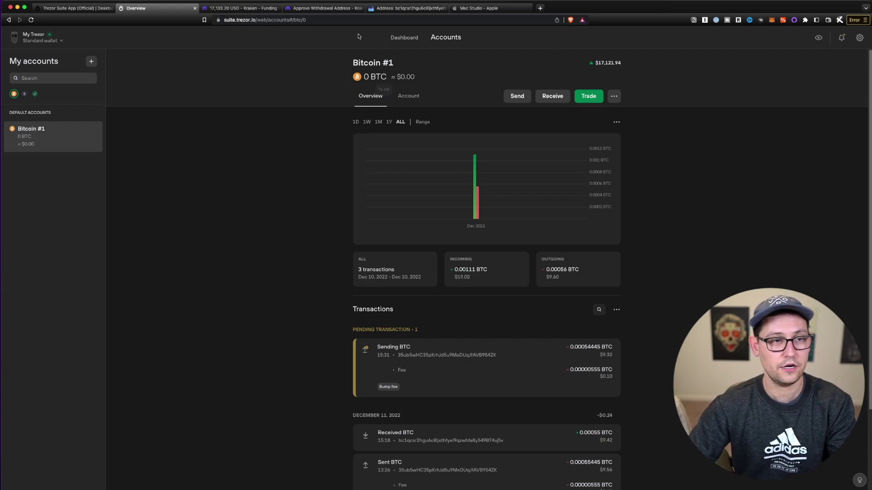
{"action": "left_click", "coordinate": [270, 10]}
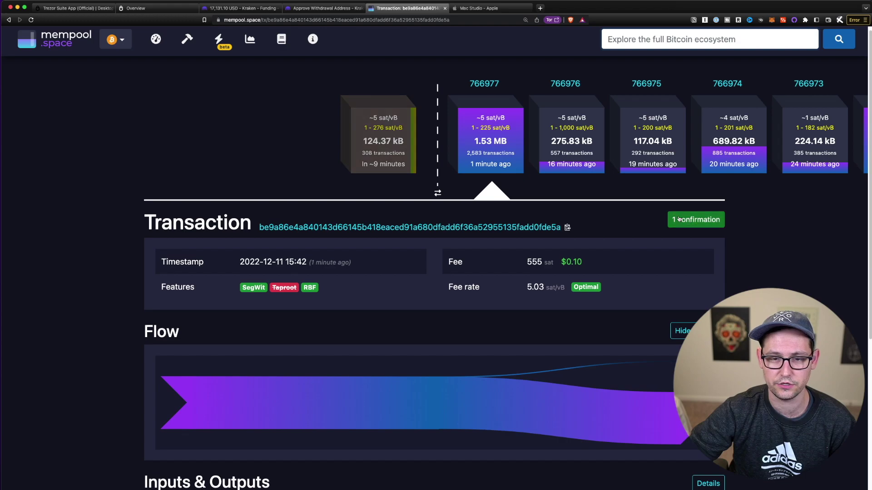
{"action": "left_click", "coordinate": [241, 8]}
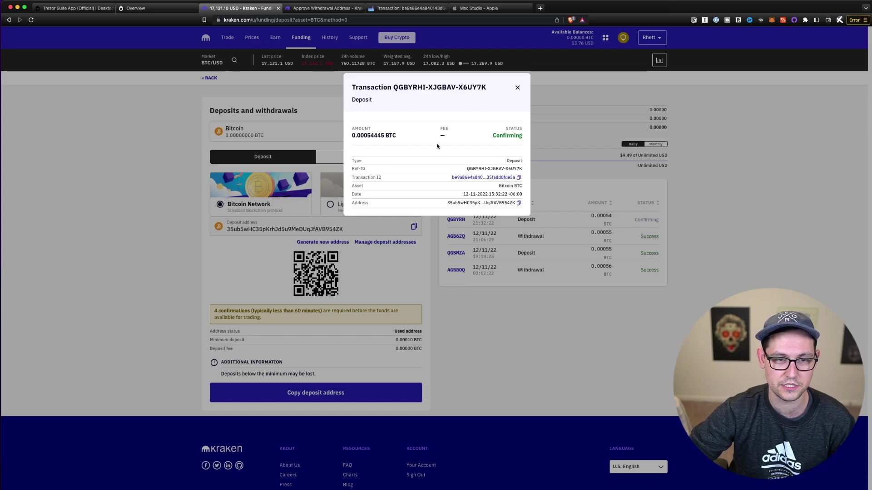
- Close the Kraken deposit details to return to the BTC funding page showing the 0.00054 BTC deposit
{"action": "left_click", "coordinate": [252, 319]}
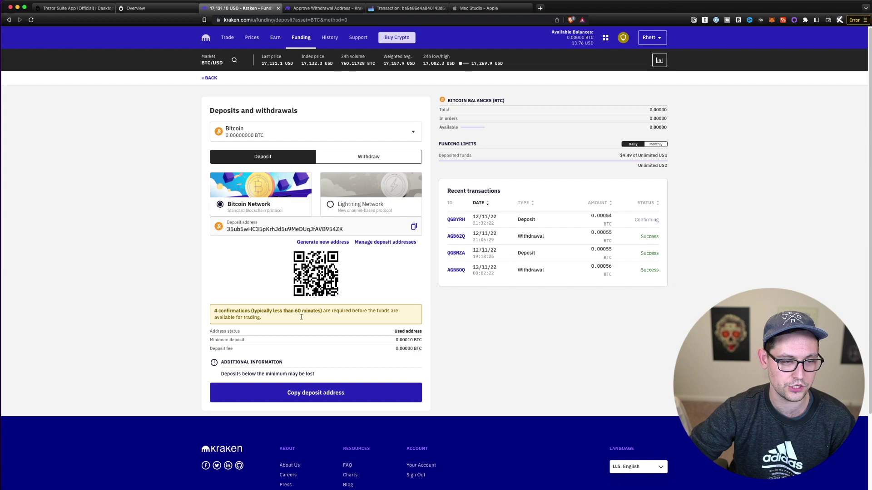